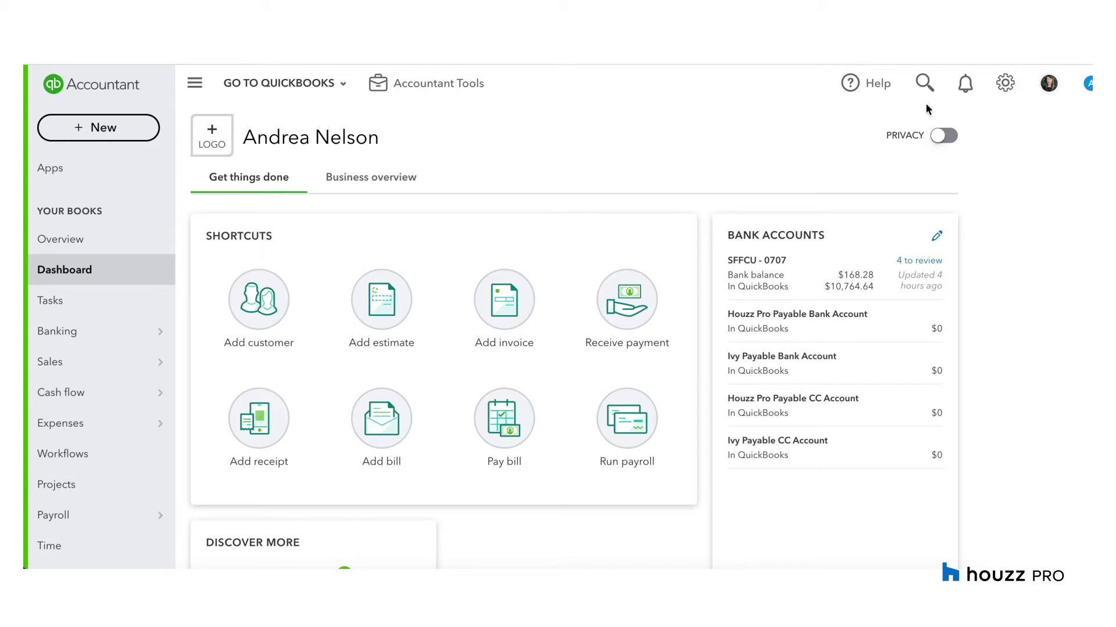
Review the company's Expenses and Advanced settings, then close settings back to the dashboard
{"action": "left_click", "coordinate": [1005, 88]}
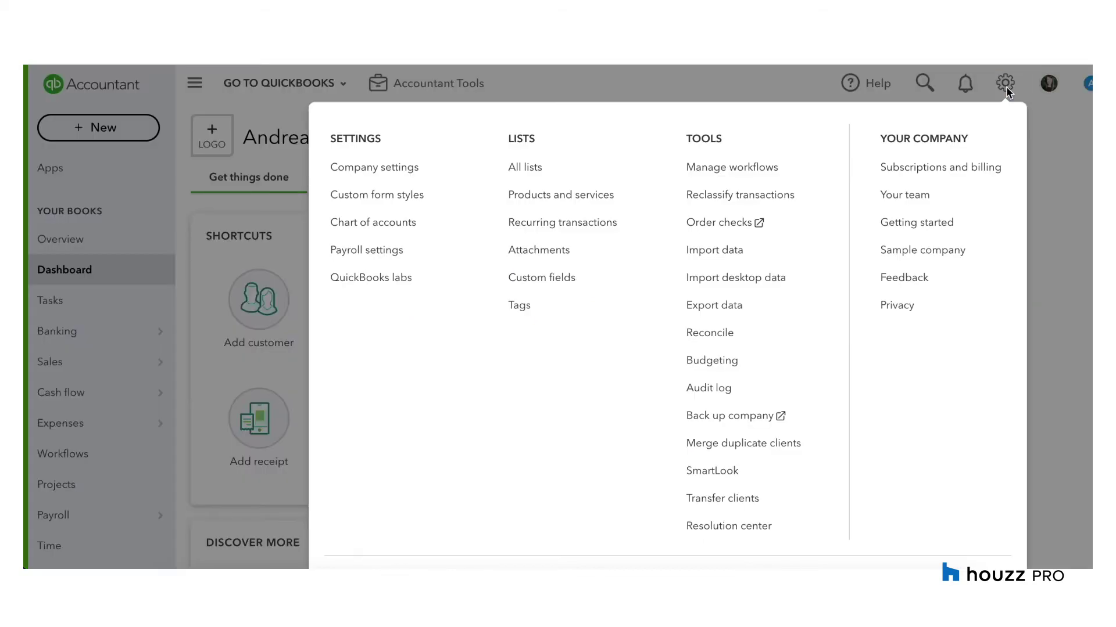
{"action": "left_click", "coordinate": [385, 172]}
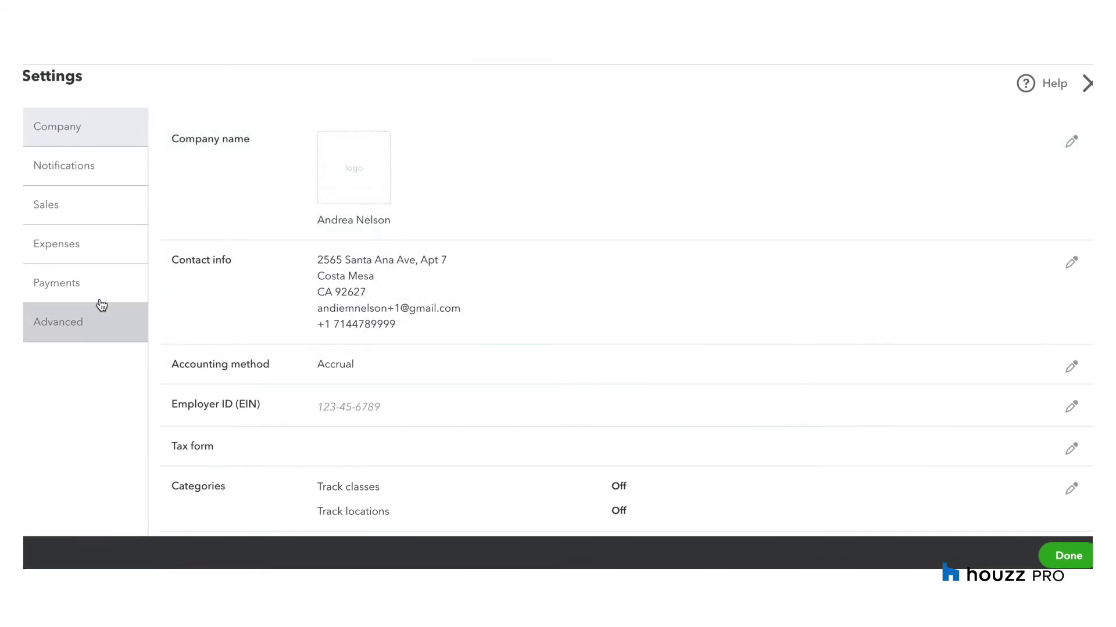
{"action": "left_click", "coordinate": [79, 249]}
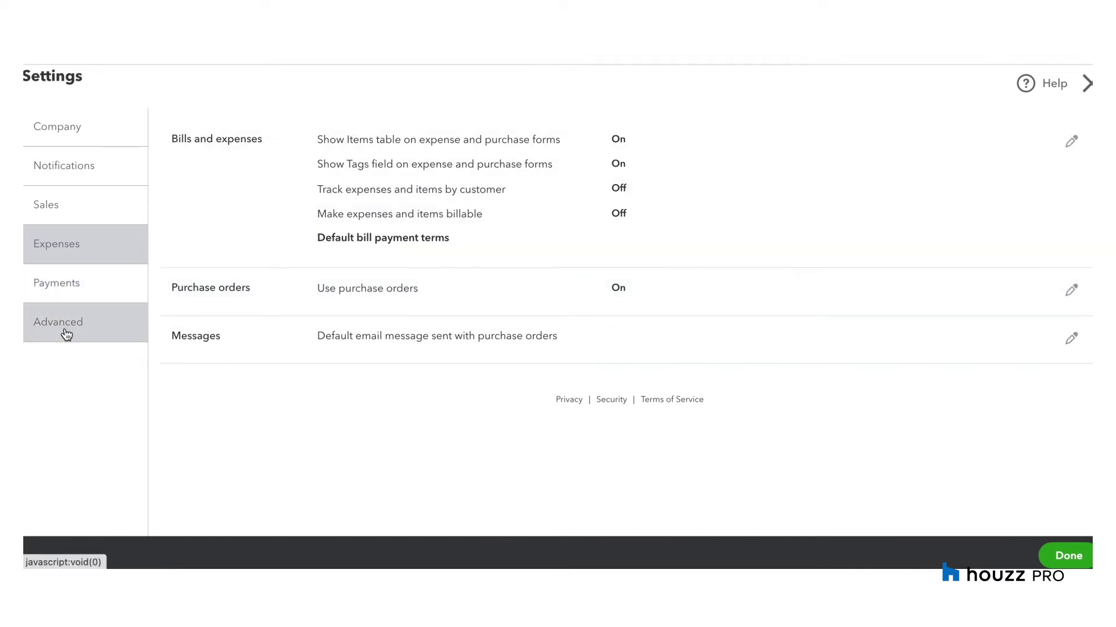
{"action": "left_click", "coordinate": [66, 329]}
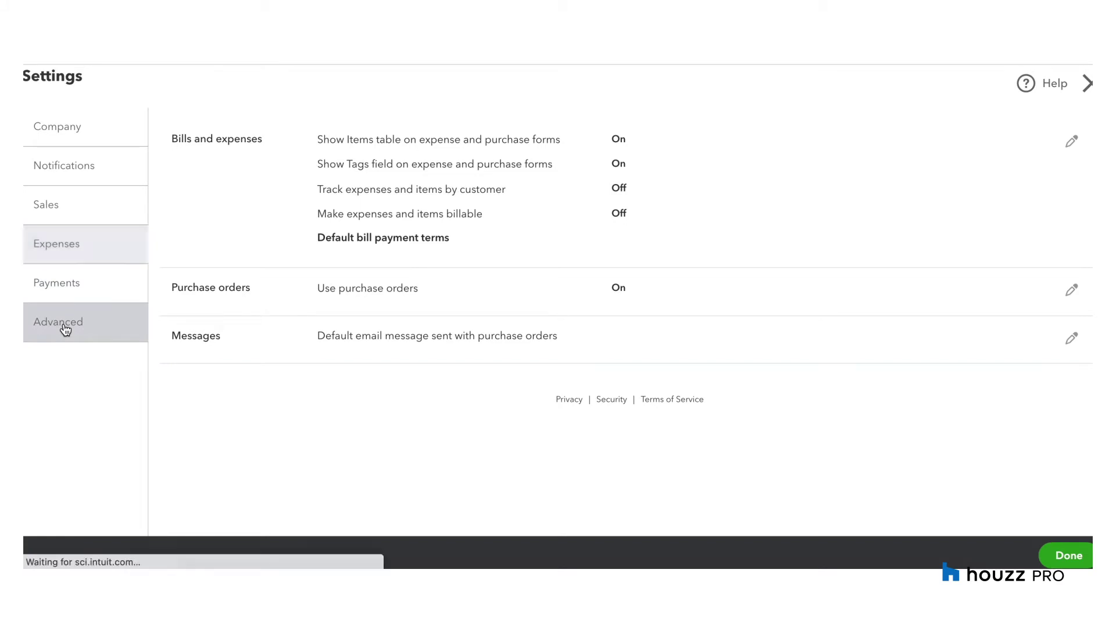
{"action": "scroll", "coordinate": [662, 319], "scroll_direction": "down", "scroll_amount": 2}
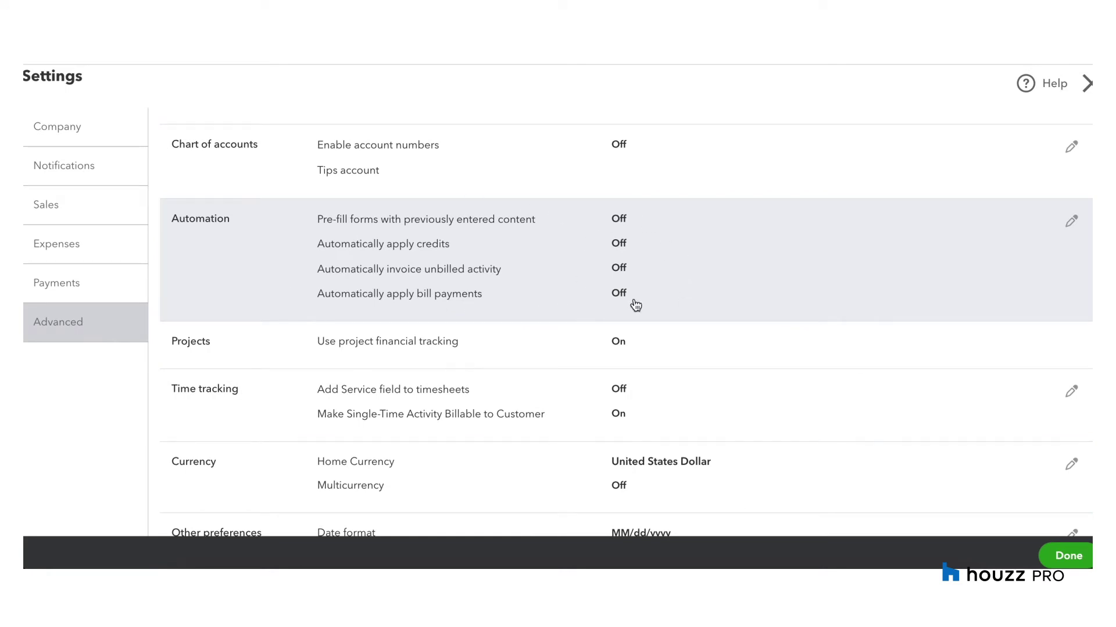
{"action": "scroll", "coordinate": [822, 187], "scroll_direction": "up", "scroll_amount": 1}
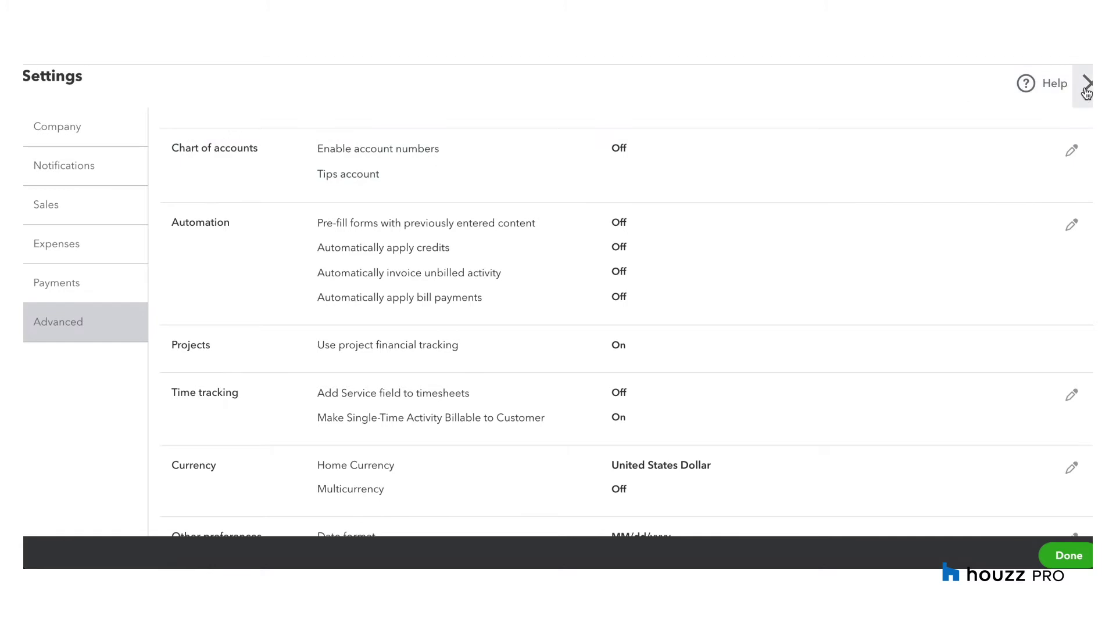
{"action": "left_click", "coordinate": [1085, 88]}
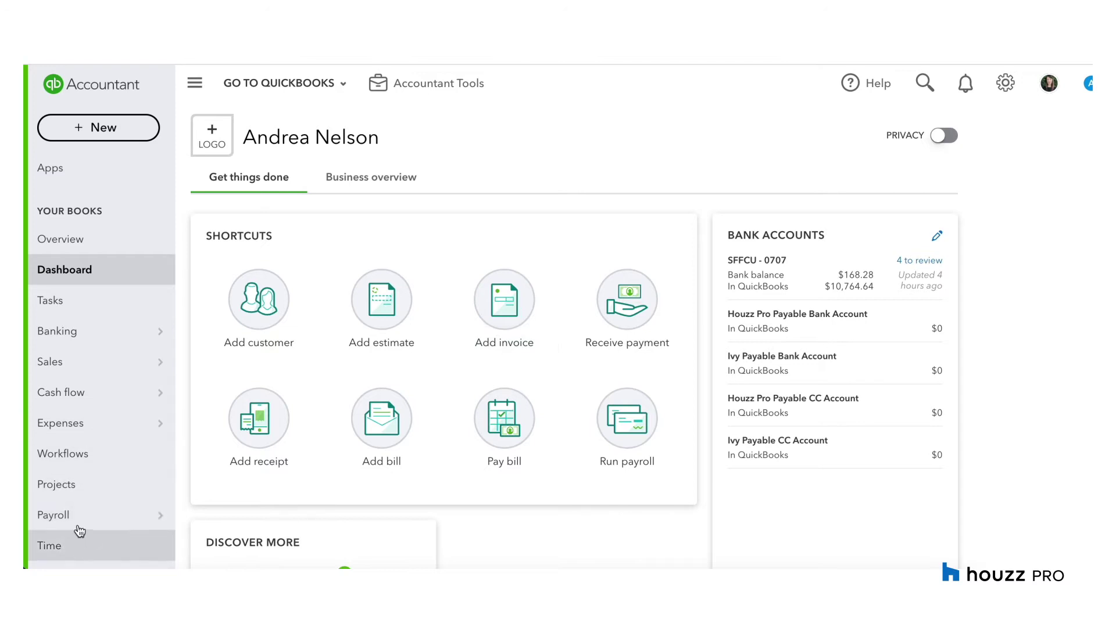
Open Taxes > Sales Tax, showing $0.00 due with California overdue
{"action": "scroll", "coordinate": [82, 511], "scroll_direction": "down", "scroll_amount": 2}
{"action": "mouse_move", "coordinate": [68, 482]}
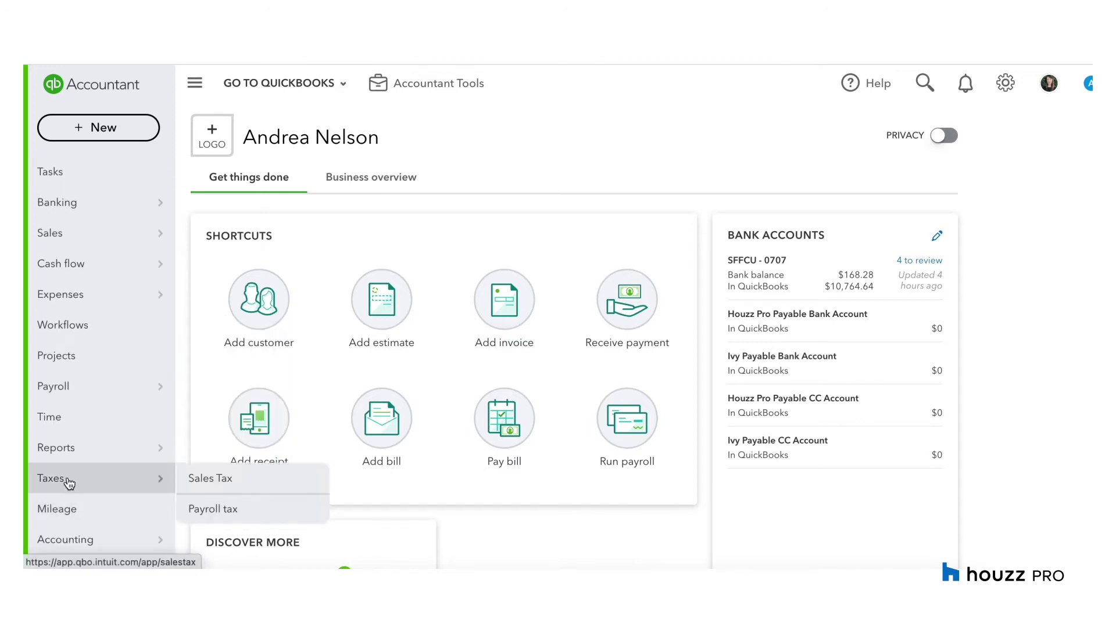
{"action": "left_click", "coordinate": [221, 479]}
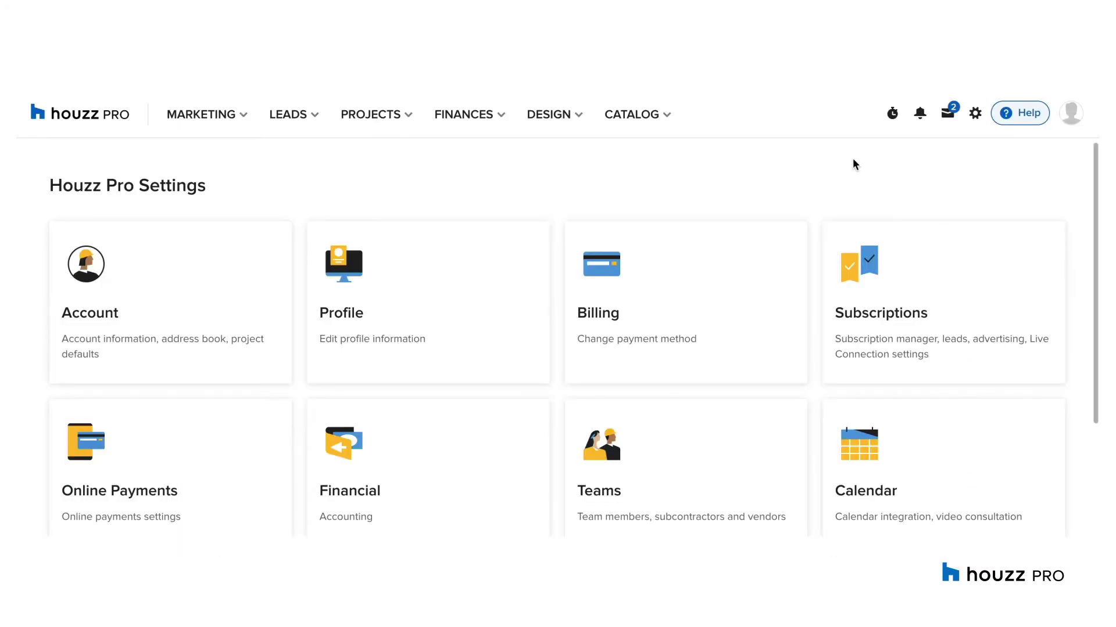
Open the QuickBooks integration's account settings from the Houzz Pro Settings Integrations card
{"action": "left_click", "coordinate": [1072, 113]}
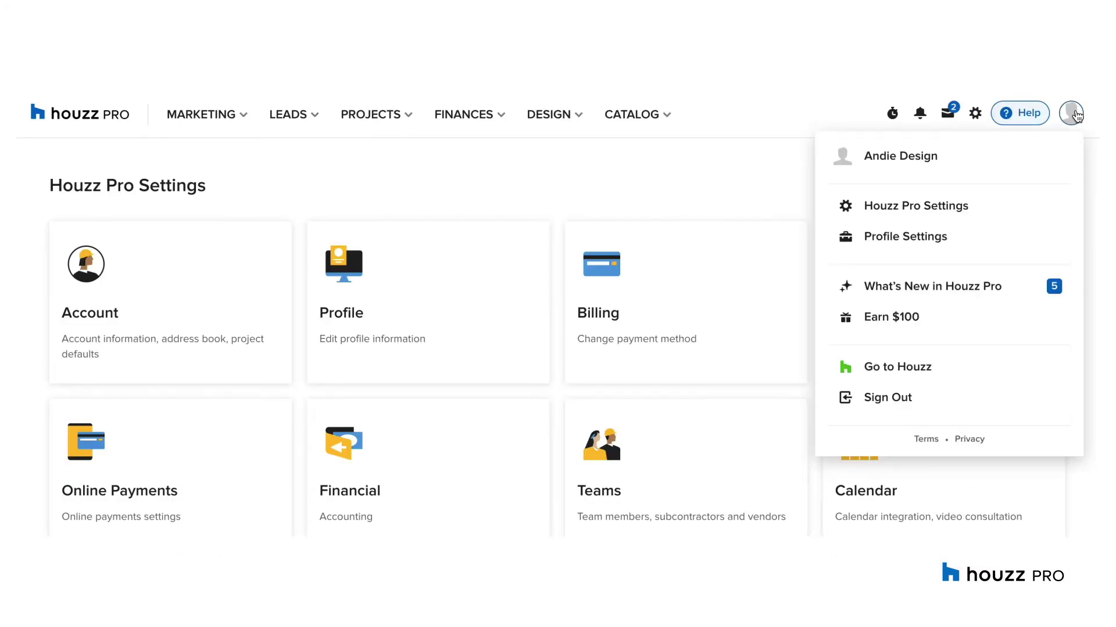
{"action": "left_click", "coordinate": [916, 208]}
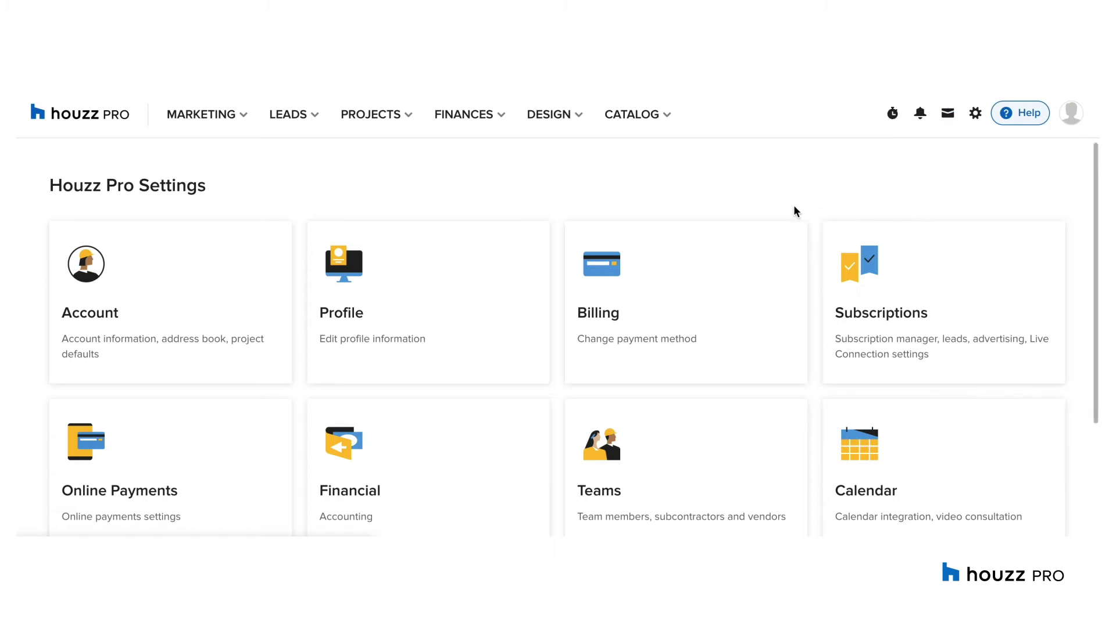
{"action": "scroll", "coordinate": [359, 352], "scroll_direction": "down", "scroll_amount": 3}
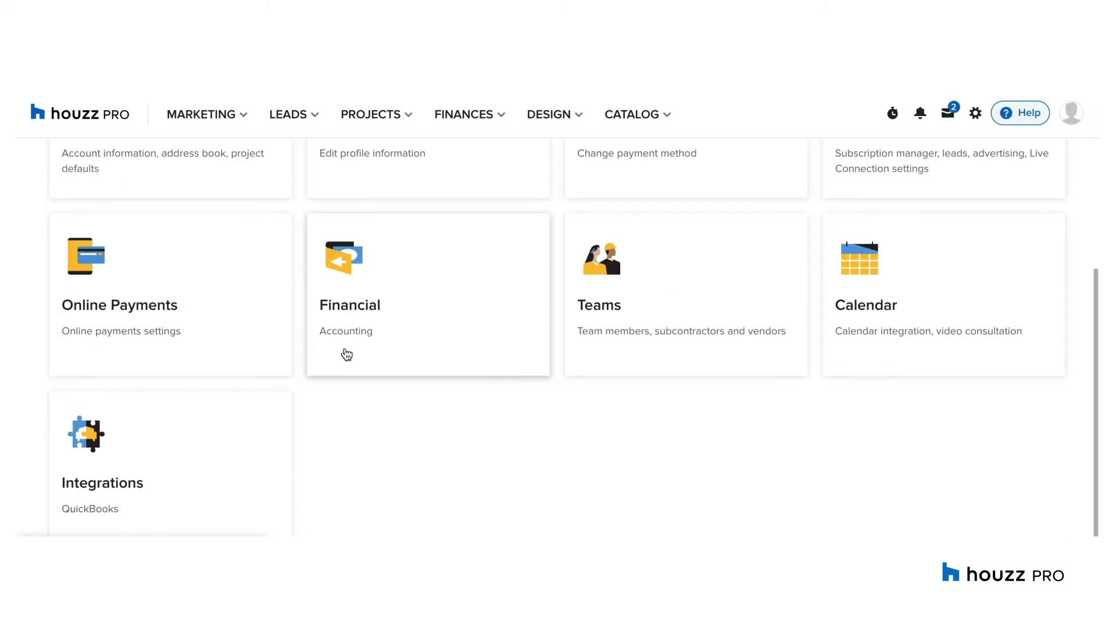
{"action": "left_click", "coordinate": [152, 438]}
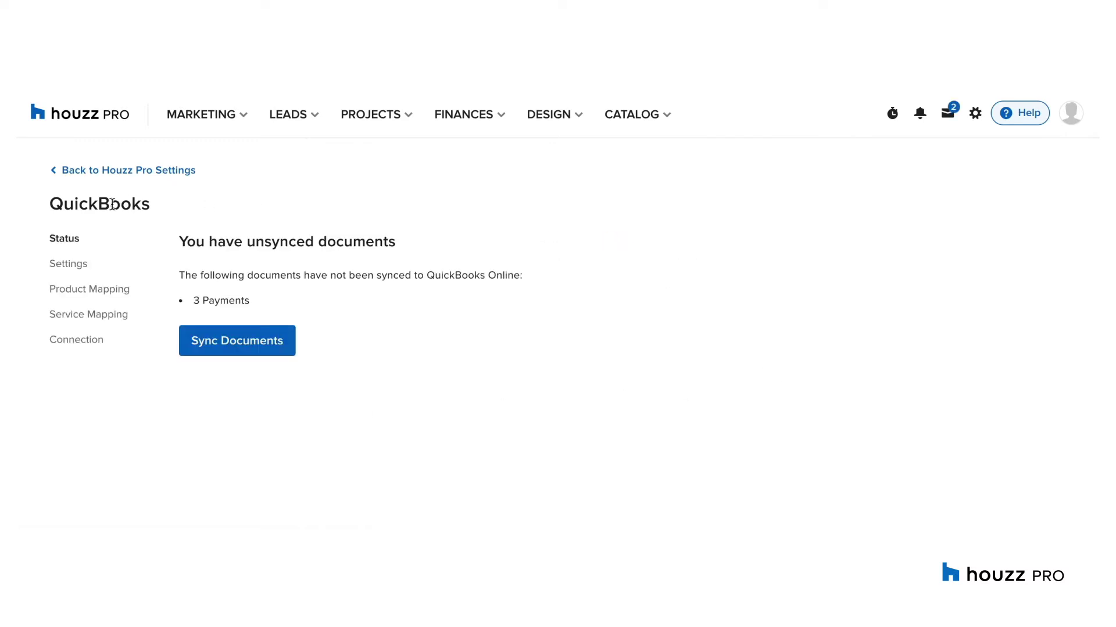
{"action": "left_click", "coordinate": [67, 268]}
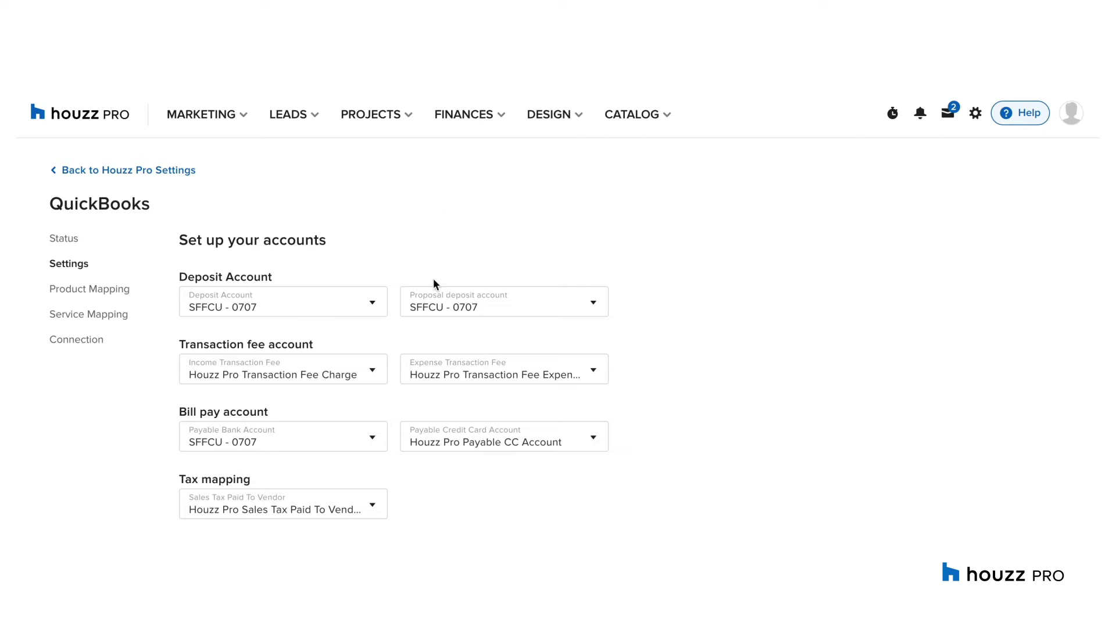
Keep SFFCU - 0707 as deposit account and the existing payable credit card account, then open Product Mapping
{"action": "left_click", "coordinate": [344, 308]}
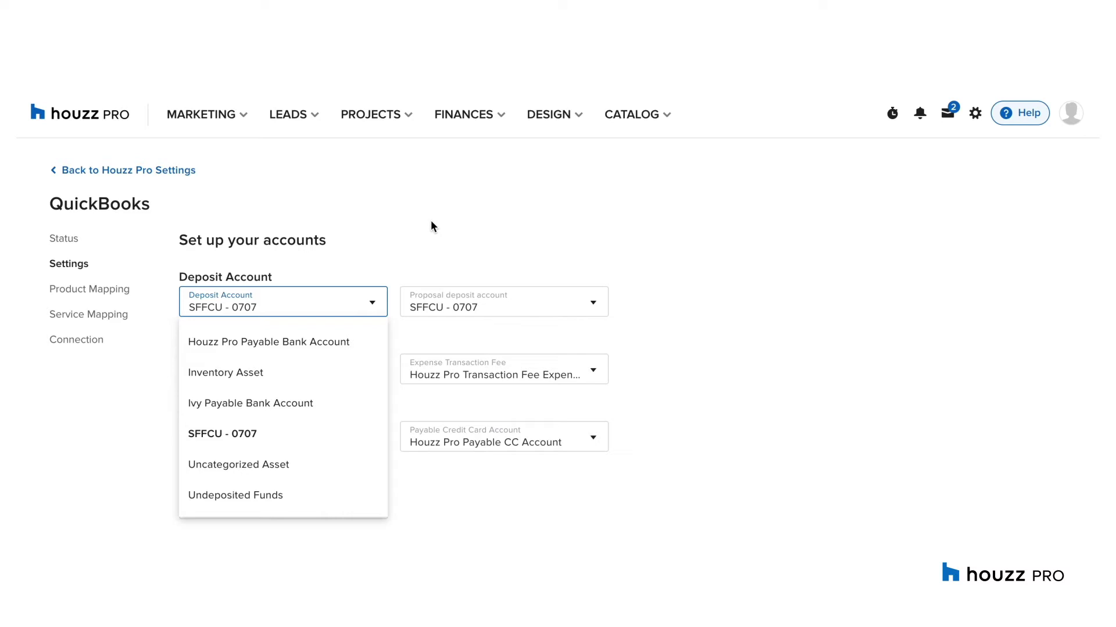
{"action": "left_click", "coordinate": [235, 437]}
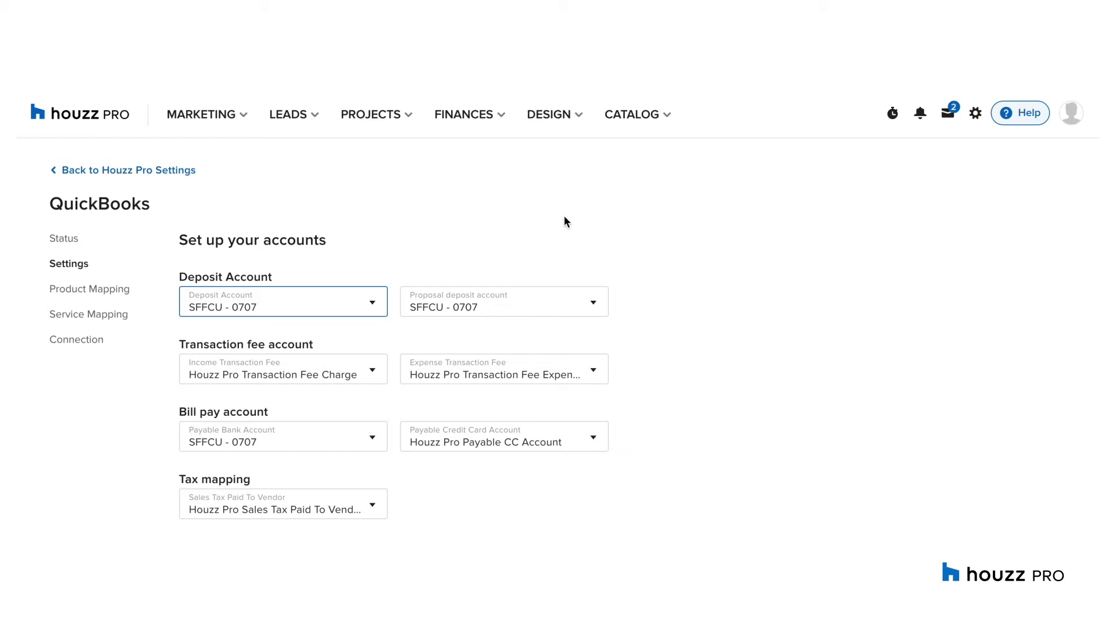
{"action": "scroll", "coordinate": [564, 216], "scroll_direction": "down", "scroll_amount": 3}
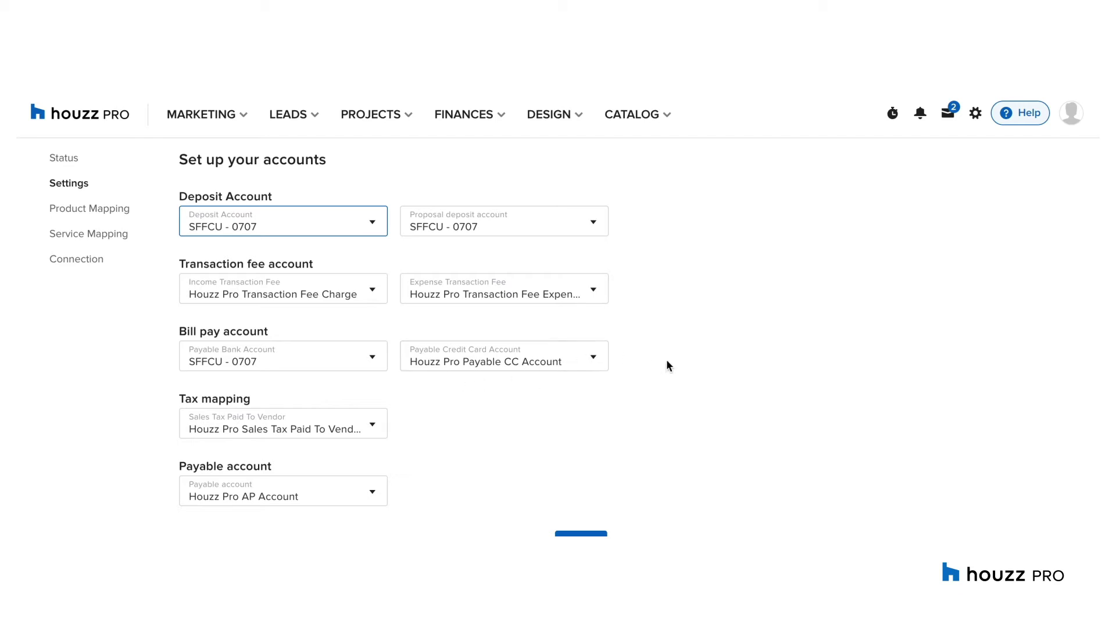
{"action": "left_click", "coordinate": [496, 362]}
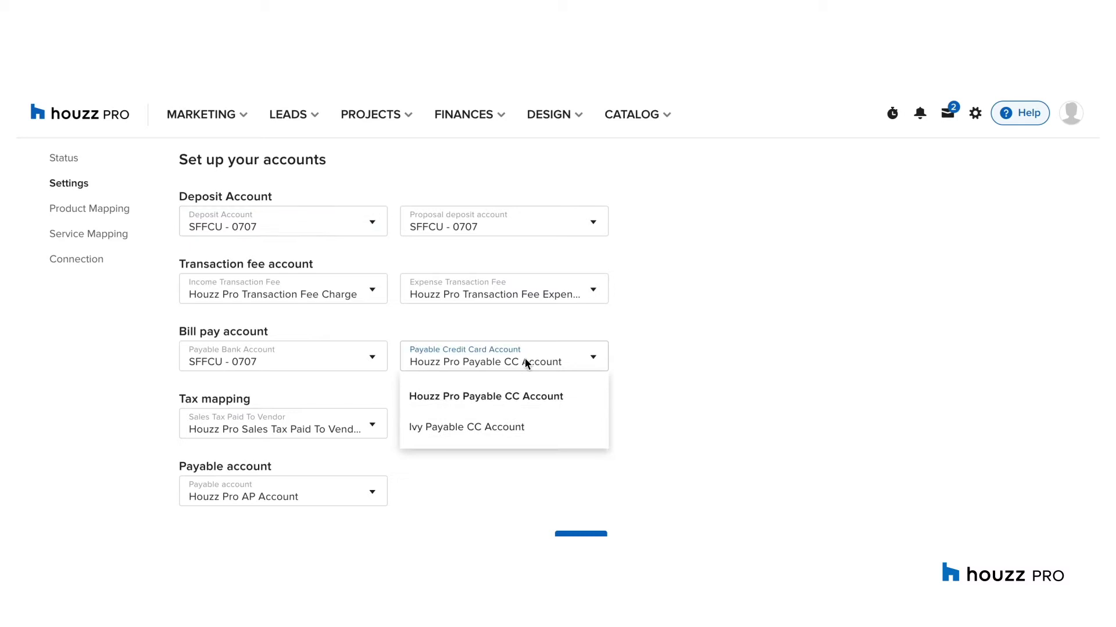
{"action": "left_click", "coordinate": [718, 357]}
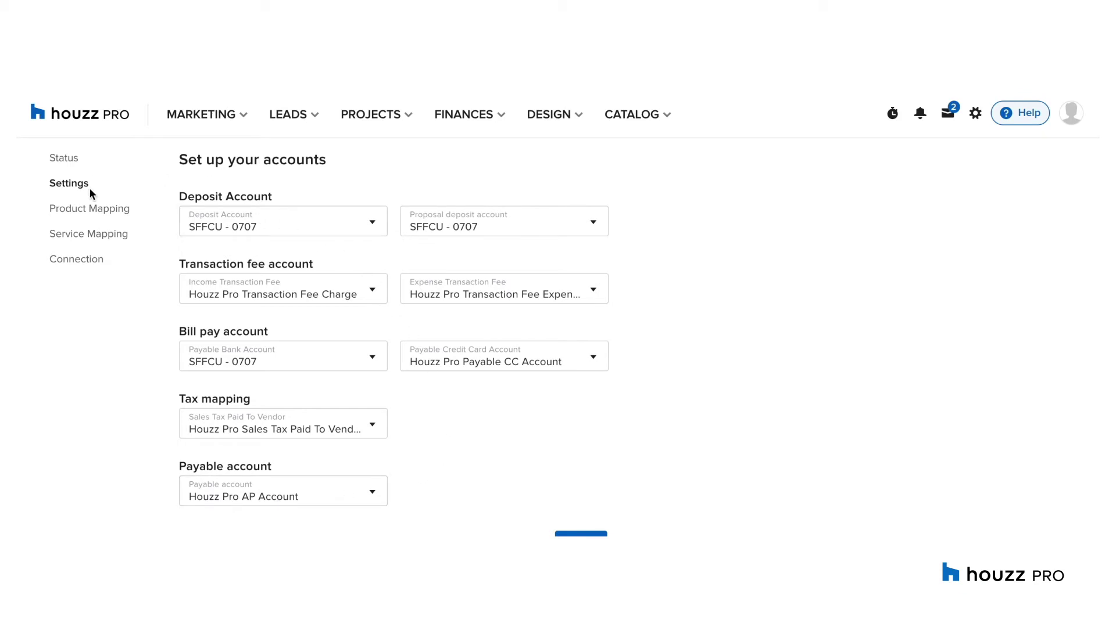
{"action": "left_click", "coordinate": [75, 215]}
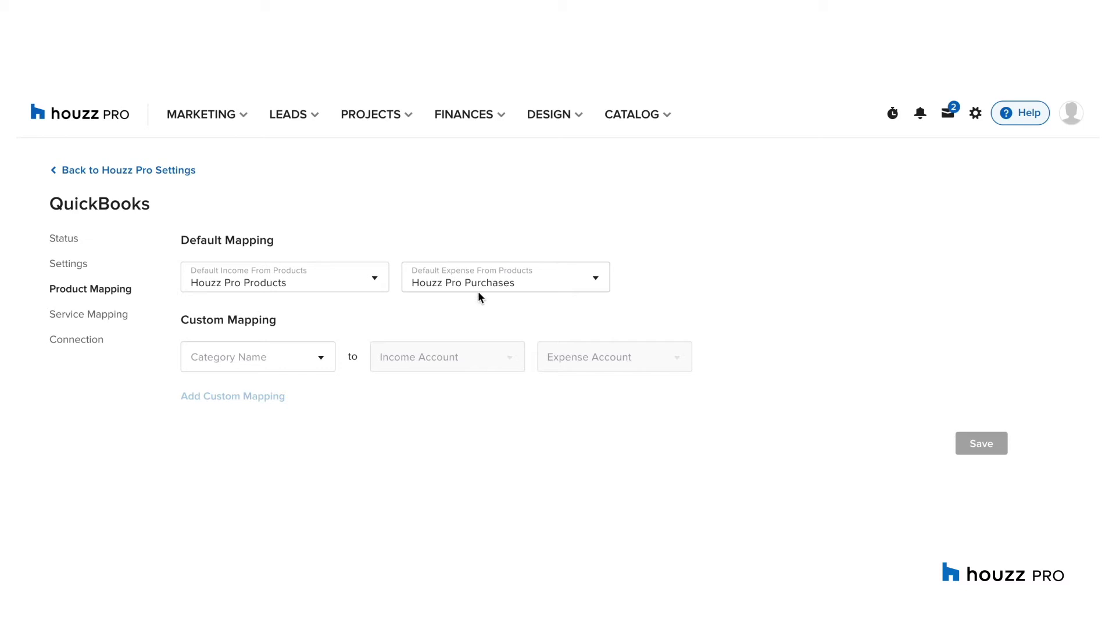
Start an Accessories custom product mapping, then discard the row without choosing an income account
{"action": "left_click", "coordinate": [219, 357]}
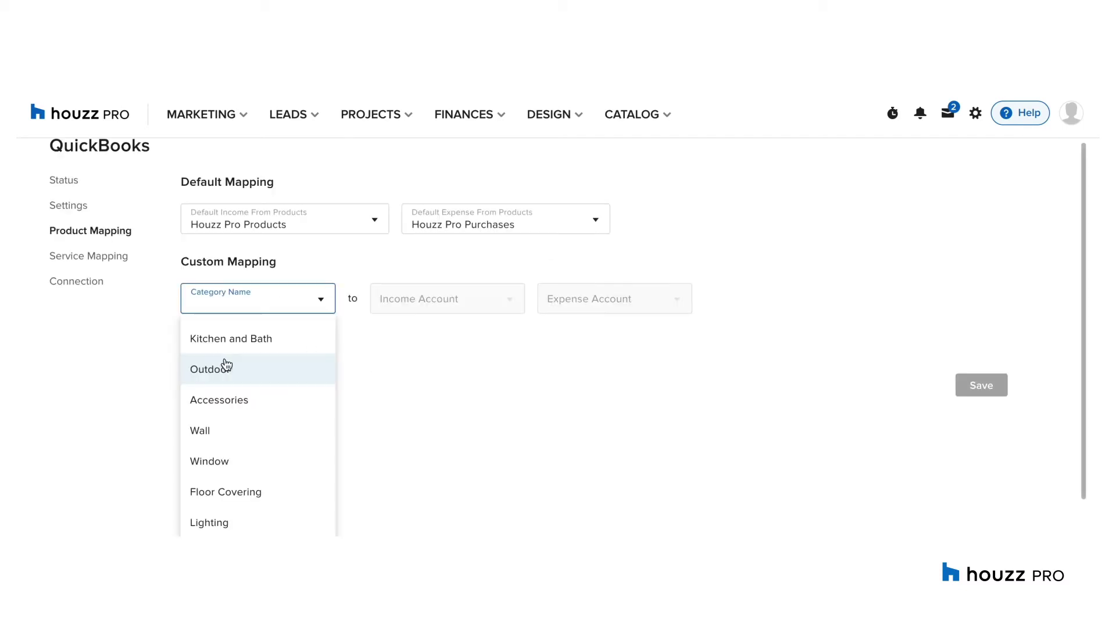
{"action": "left_click", "coordinate": [237, 402]}
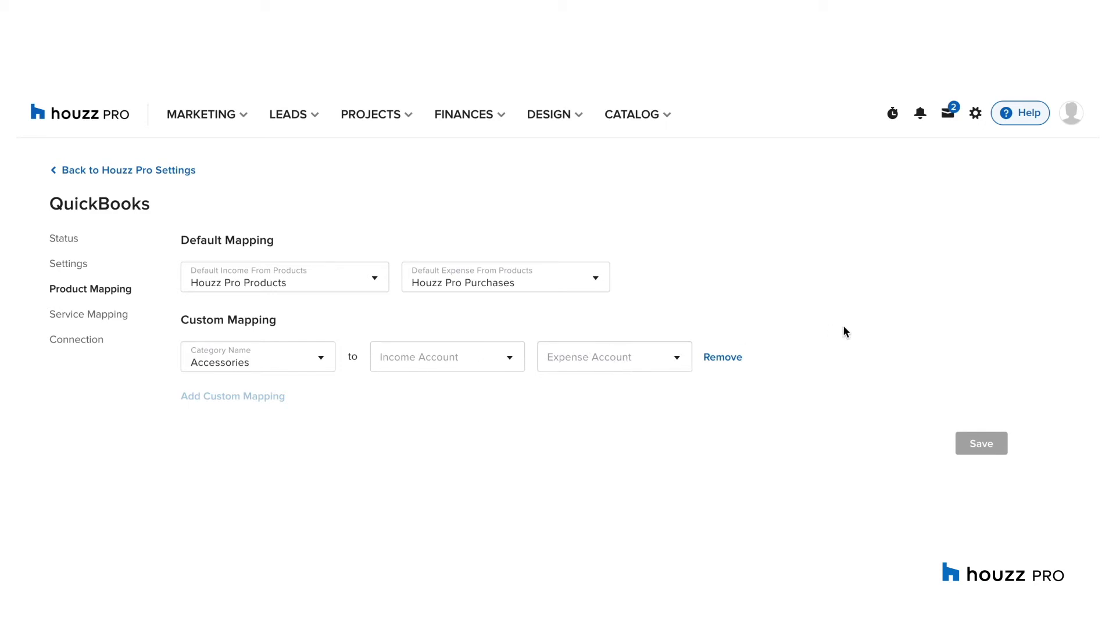
{"action": "left_click", "coordinate": [413, 358]}
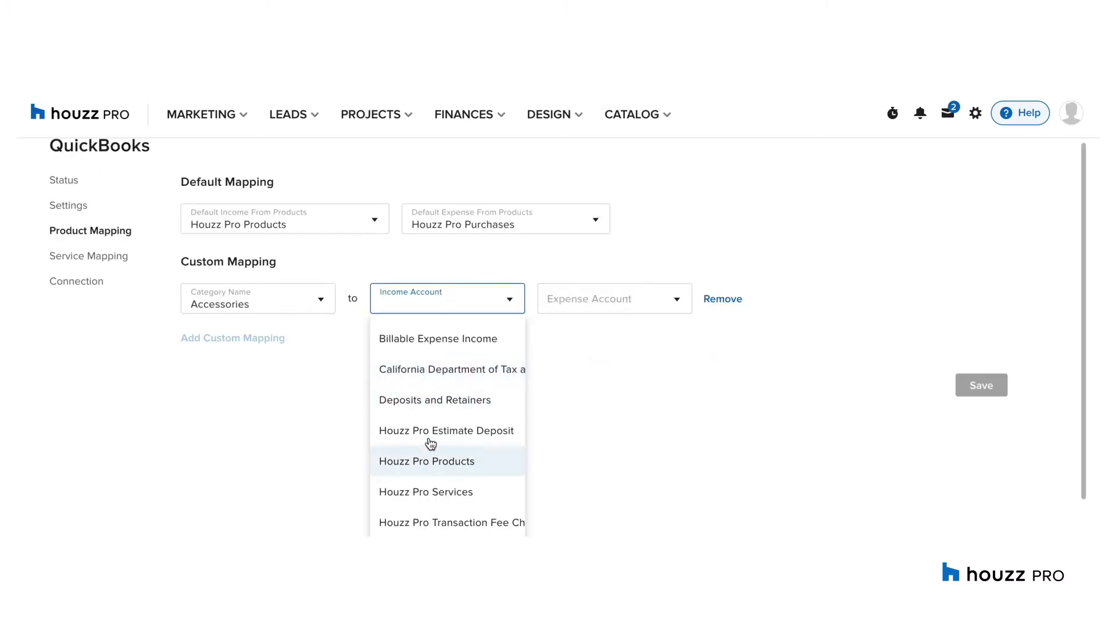
{"action": "left_click", "coordinate": [569, 379]}
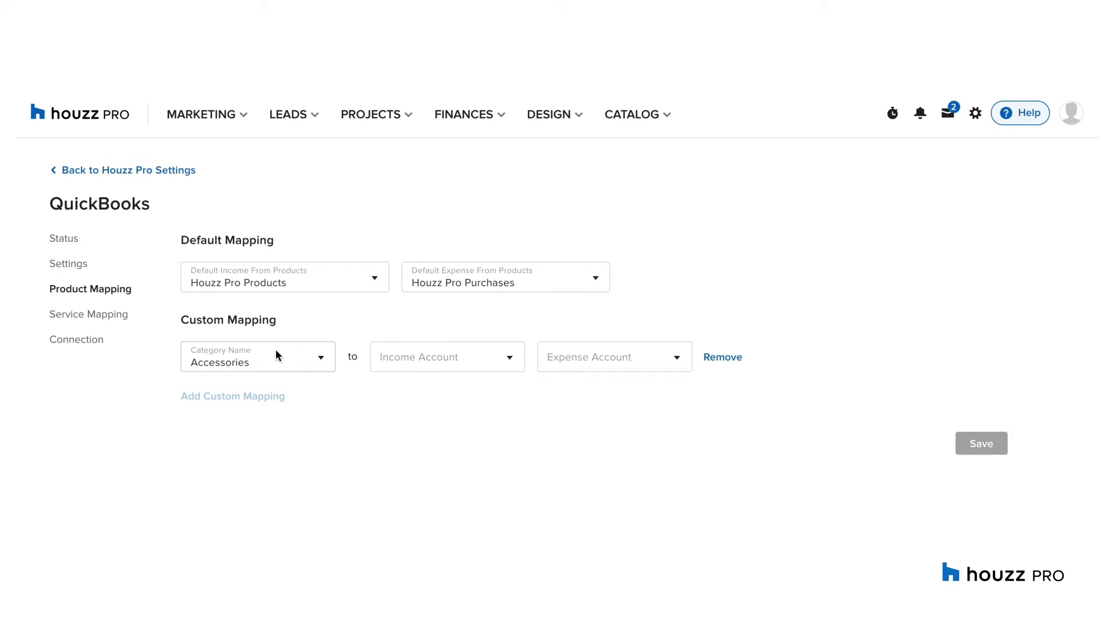
{"action": "left_click", "coordinate": [723, 358]}
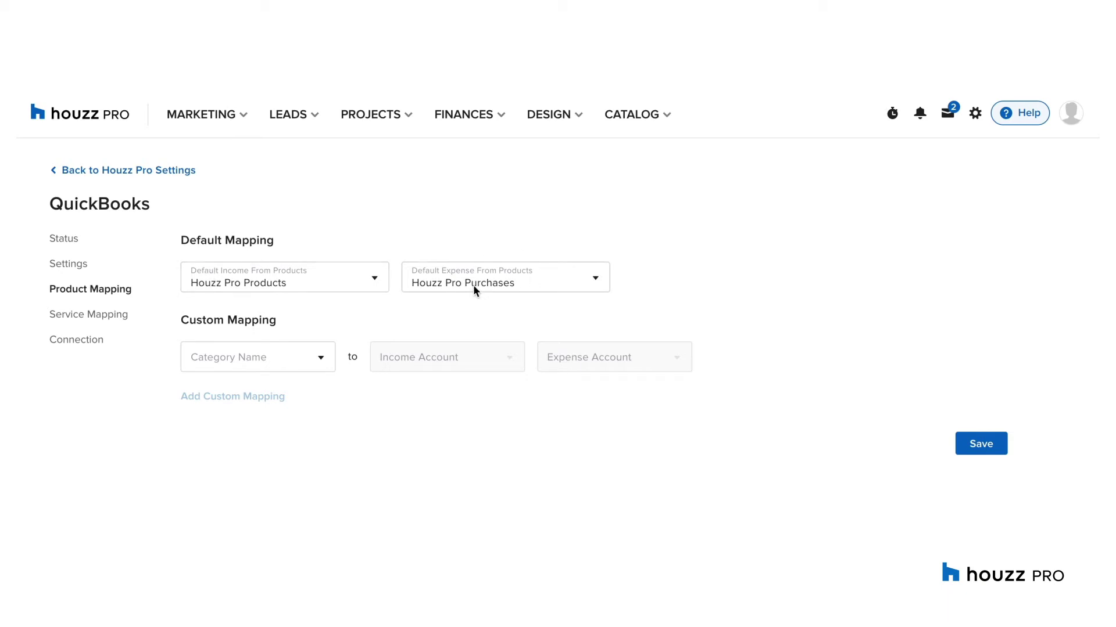
{"action": "left_click", "coordinate": [78, 321]}
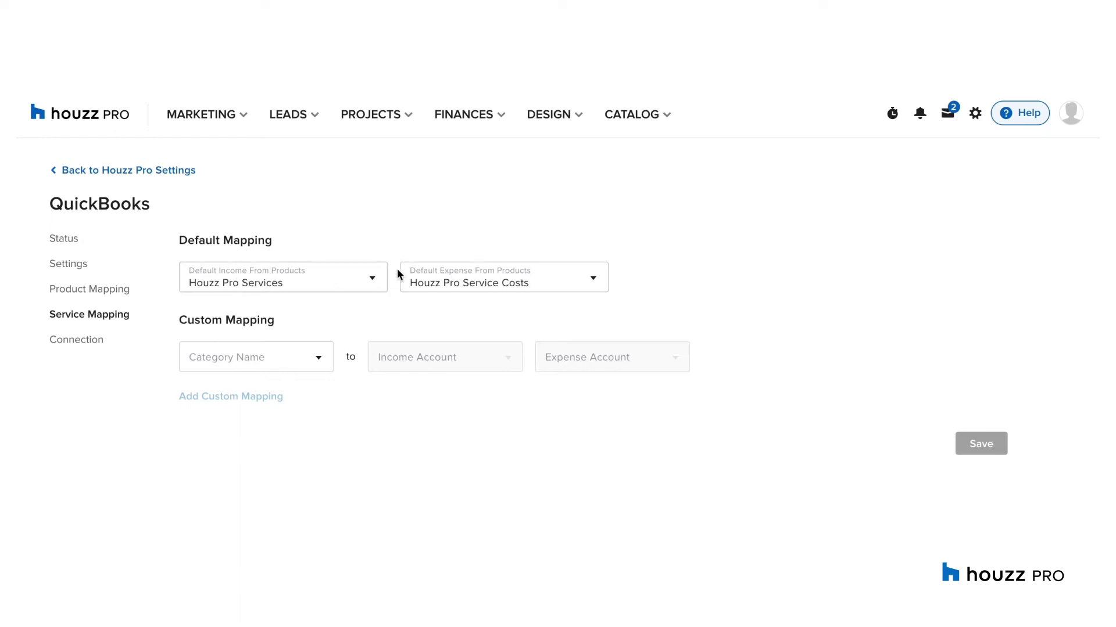
Pick Shipping as the custom service mapping category
{"action": "left_click", "coordinate": [259, 357]}
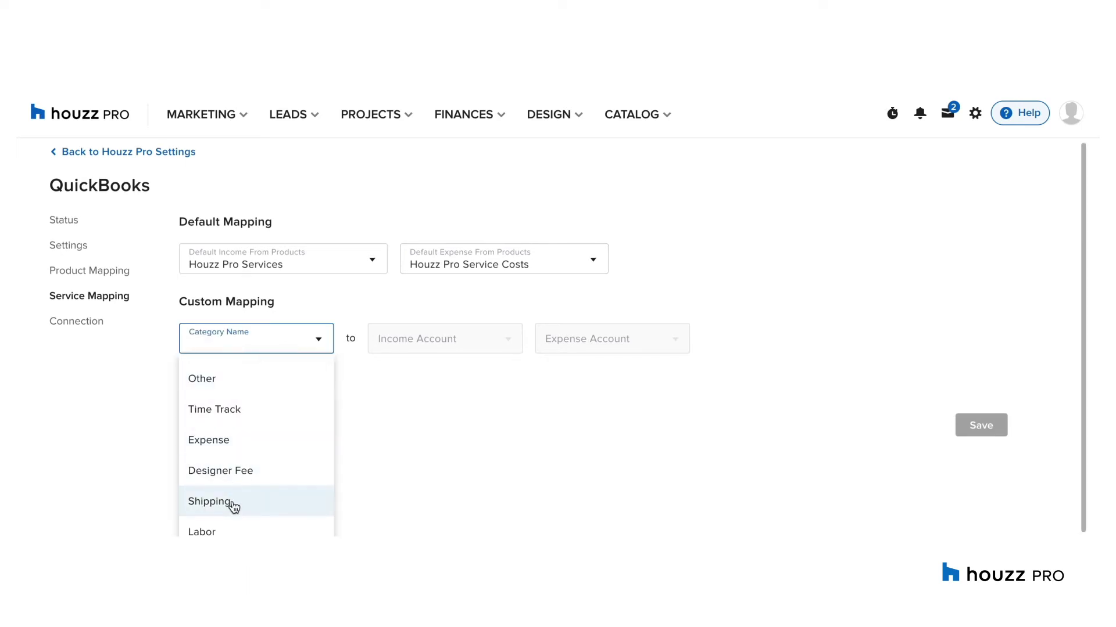
{"action": "left_click", "coordinate": [234, 507]}
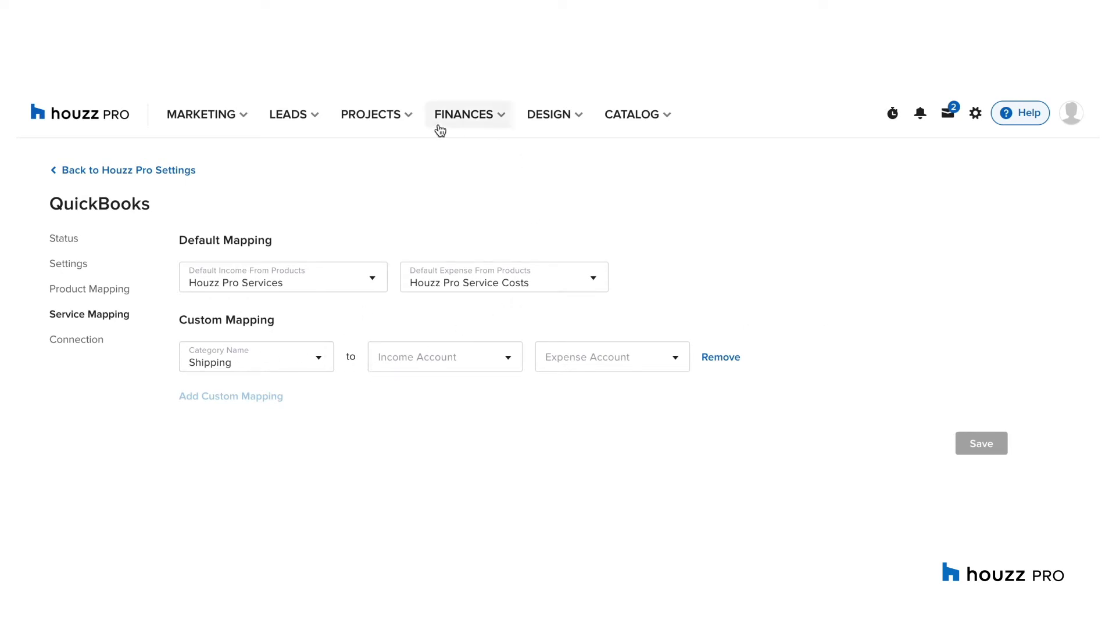
{"action": "left_click", "coordinate": [374, 116]}
Open The Beach House invoice and scroll to its three payments and $27.61 balance
{"action": "left_click", "coordinate": [393, 167]}
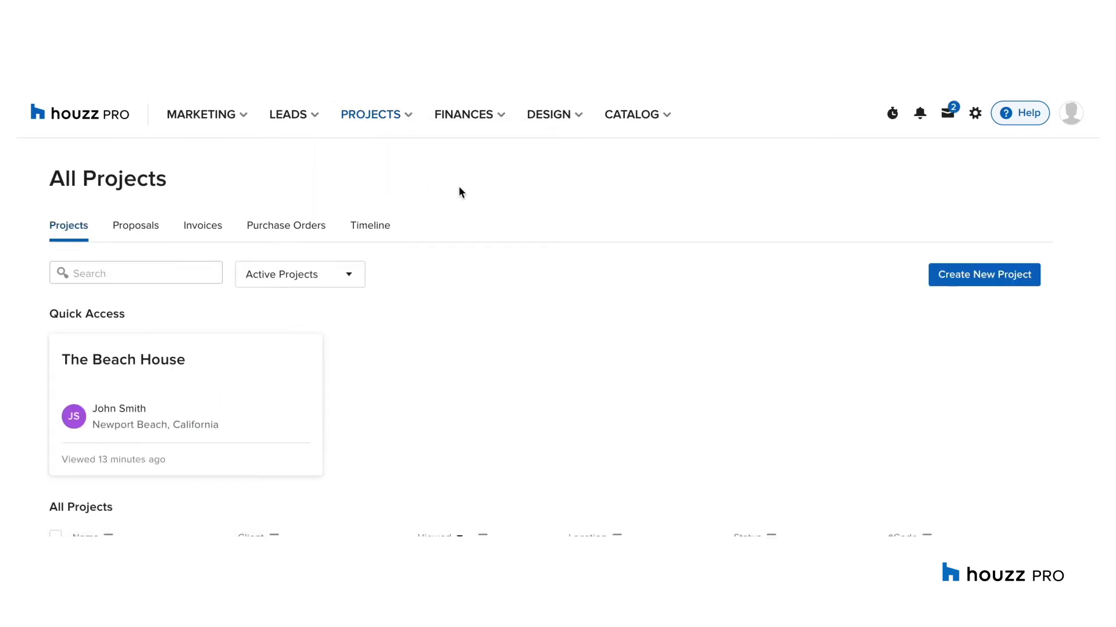
{"action": "scroll", "coordinate": [459, 187], "scroll_direction": "down", "scroll_amount": 1}
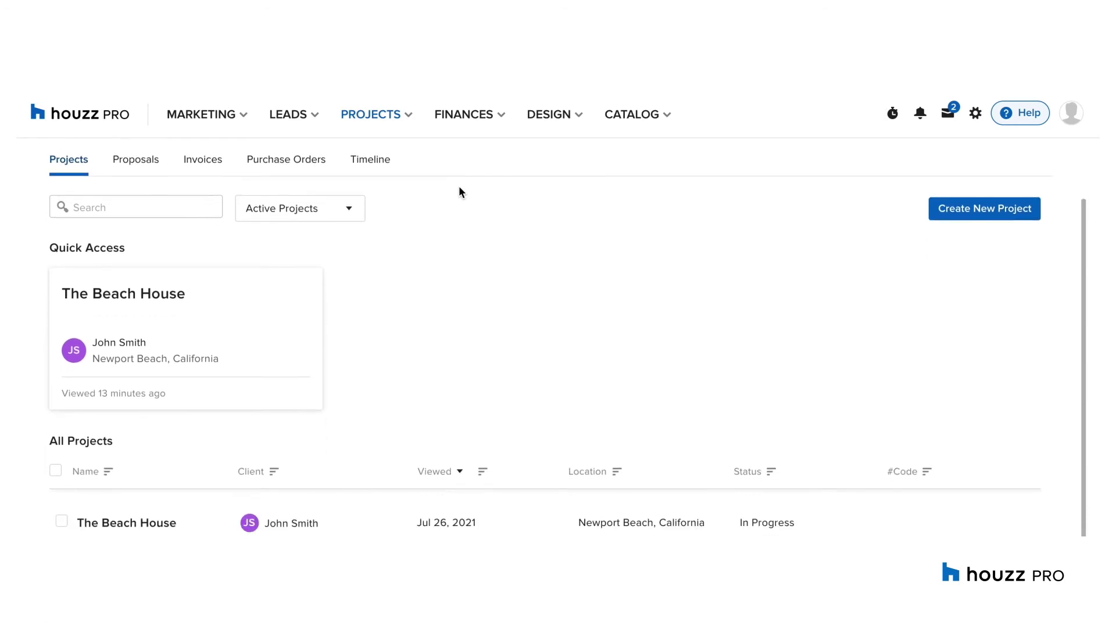
{"action": "left_click", "coordinate": [120, 524]}
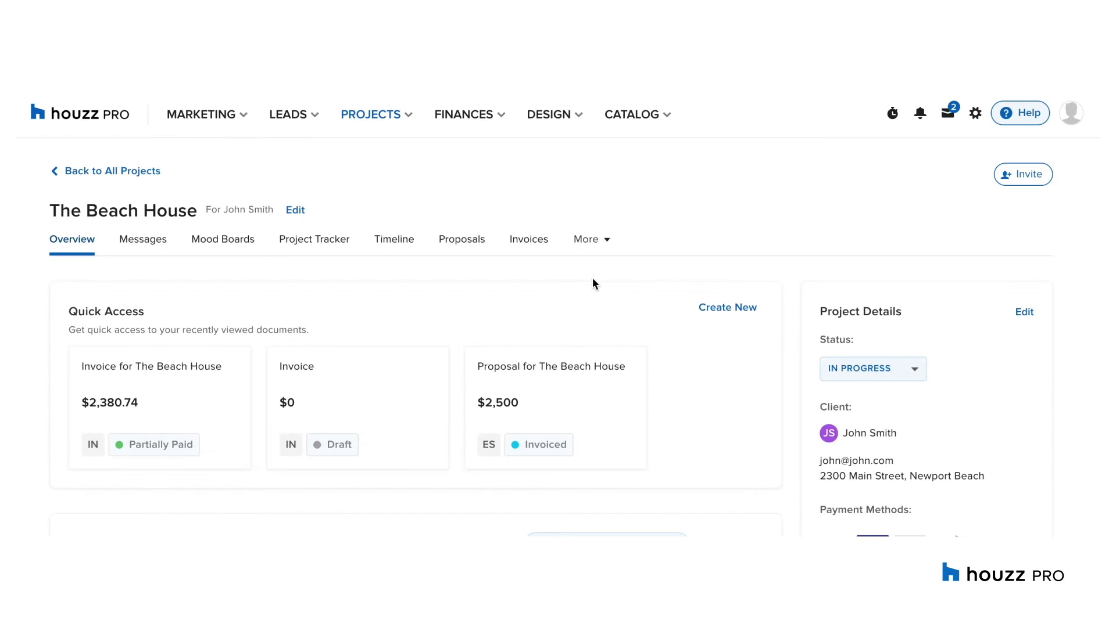
{"action": "left_click", "coordinate": [524, 243]}
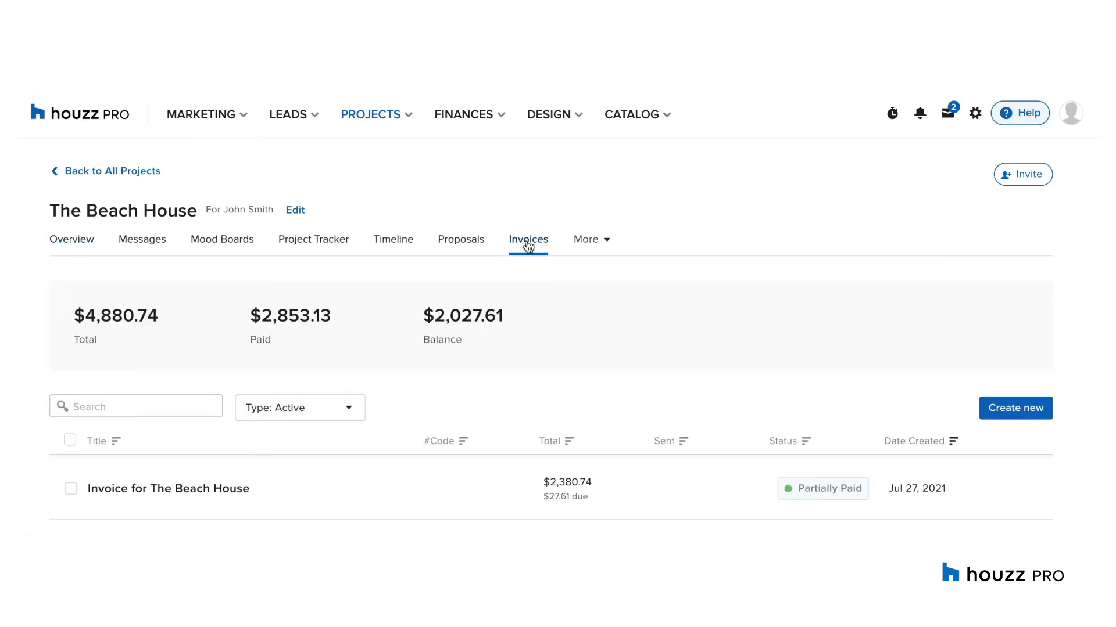
{"action": "scroll", "coordinate": [714, 364], "scroll_direction": "down", "scroll_amount": 1}
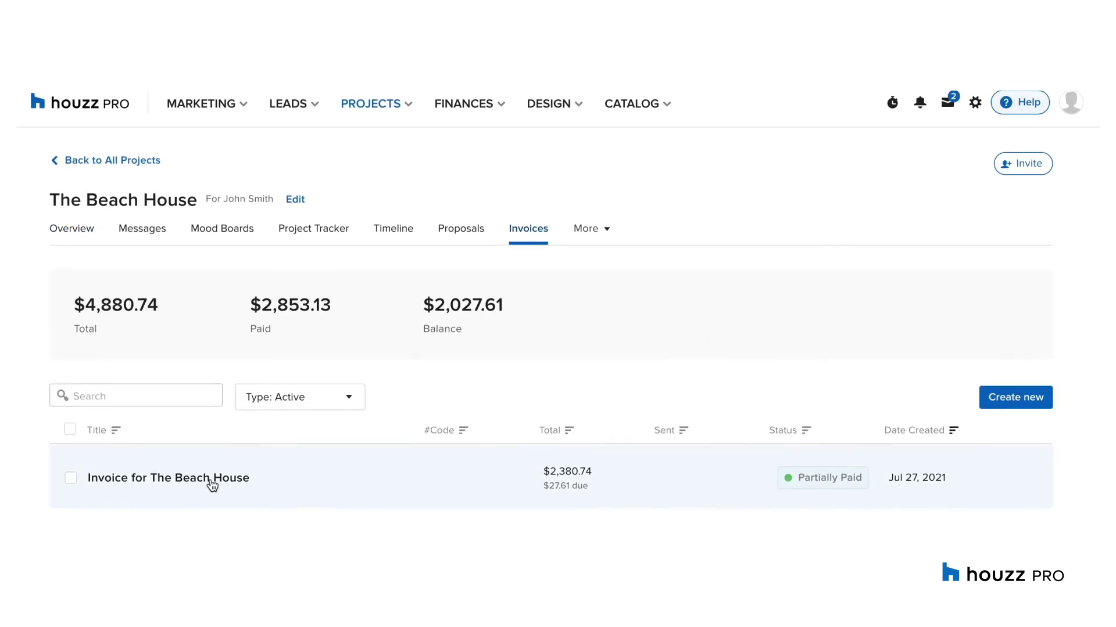
{"action": "left_click", "coordinate": [205, 484]}
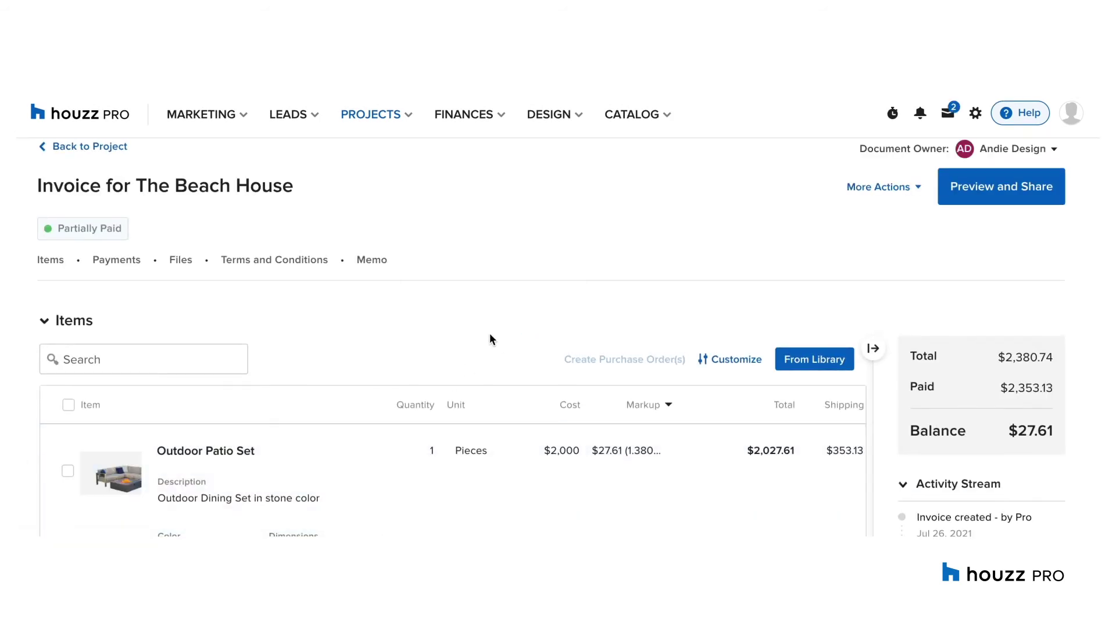
{"action": "scroll", "coordinate": [490, 339], "scroll_direction": "down", "scroll_amount": 5}
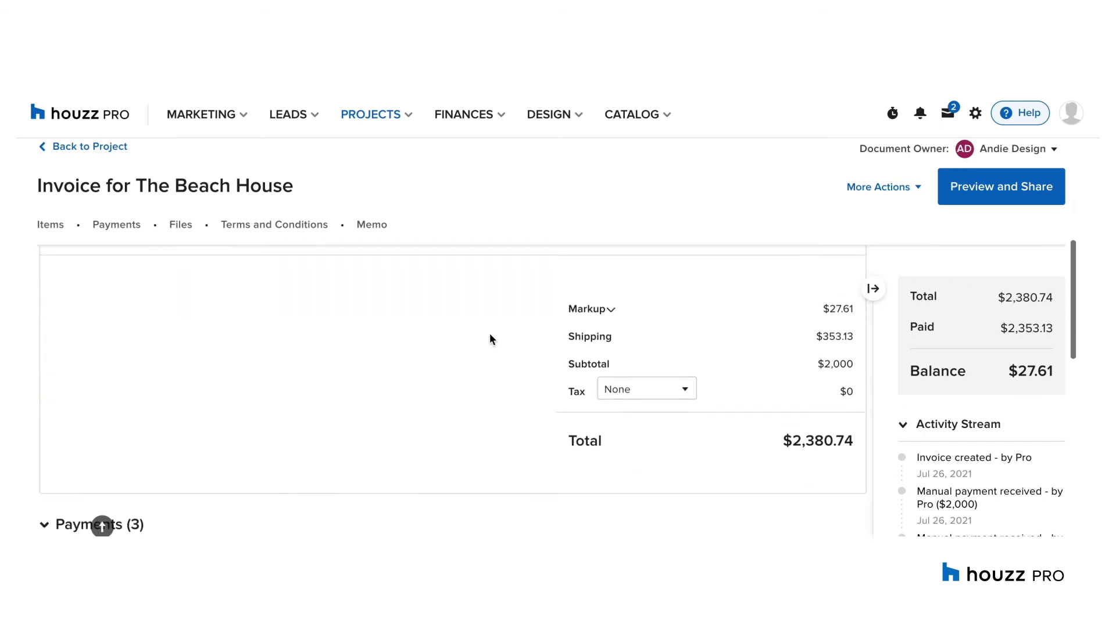
{"action": "scroll", "coordinate": [490, 340], "scroll_direction": "down", "scroll_amount": 5}
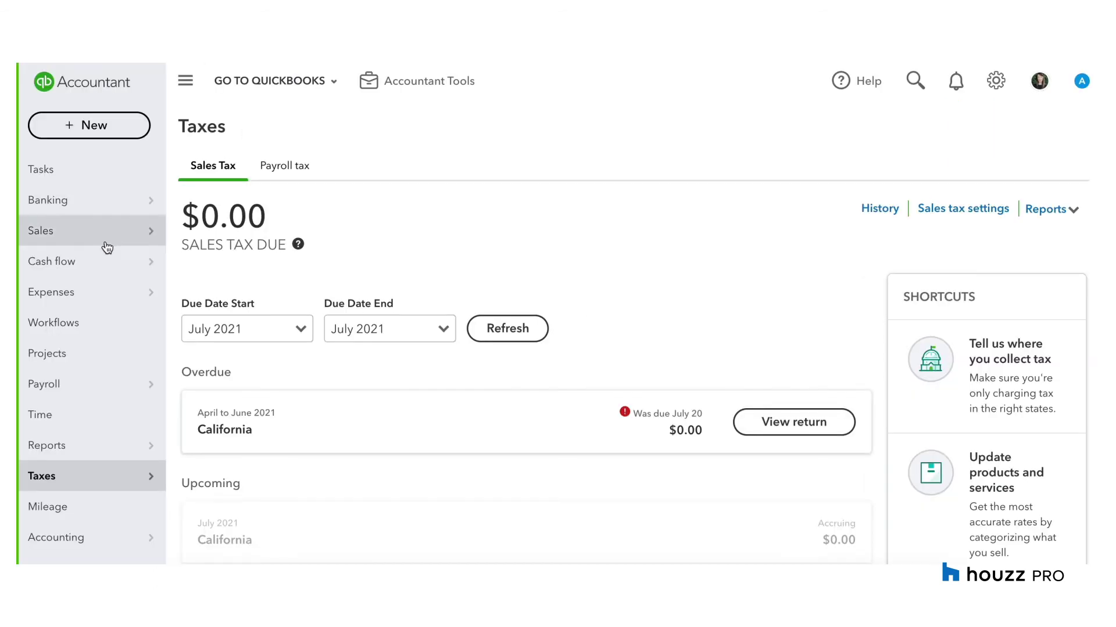
In Banking, open the 07/14/2021 $2,380.74 Deposit Houzz transaction and choose Find match
{"action": "scroll", "coordinate": [85, 363], "scroll_direction": "up", "scroll_amount": 2}
{"action": "left_click", "coordinate": [62, 290]}
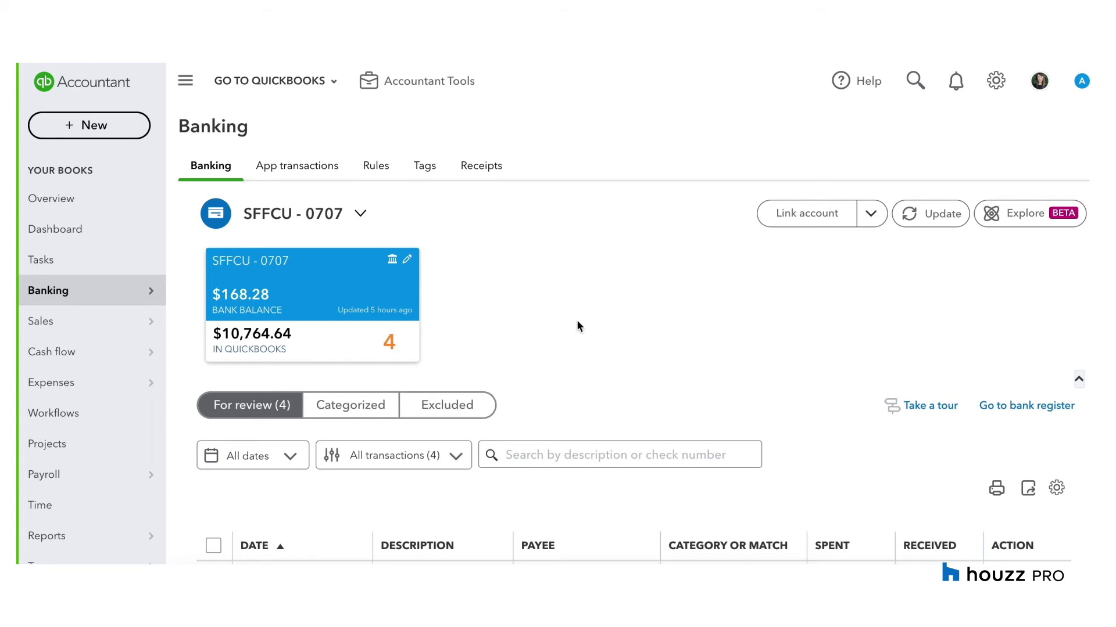
{"action": "scroll", "coordinate": [633, 308], "scroll_direction": "down", "scroll_amount": 4}
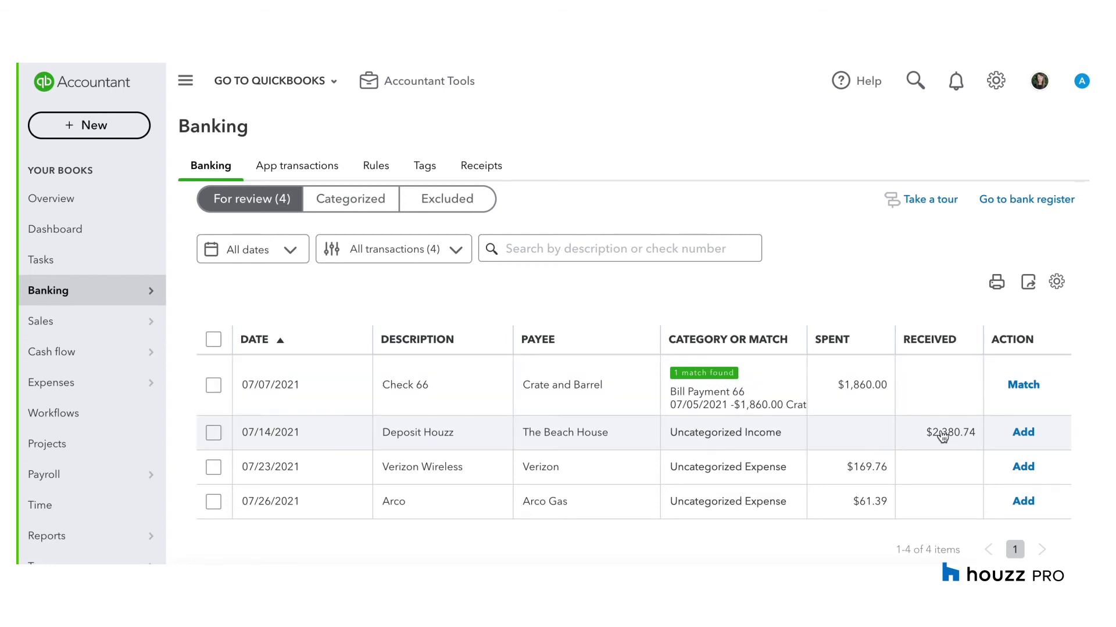
{"action": "left_click", "coordinate": [331, 441]}
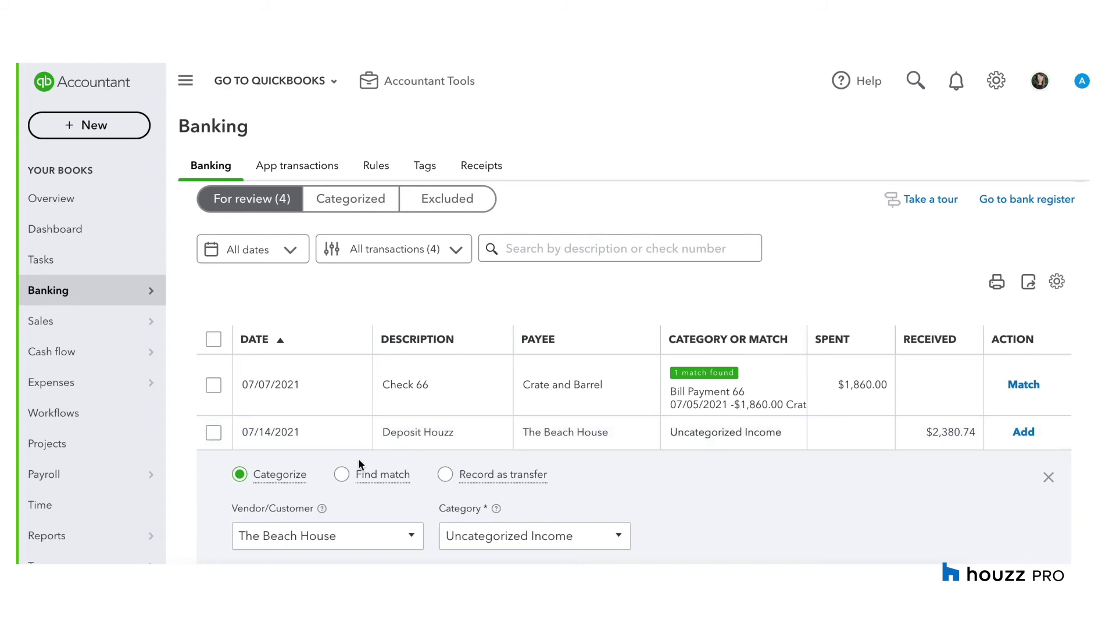
{"action": "left_click", "coordinate": [342, 475]}
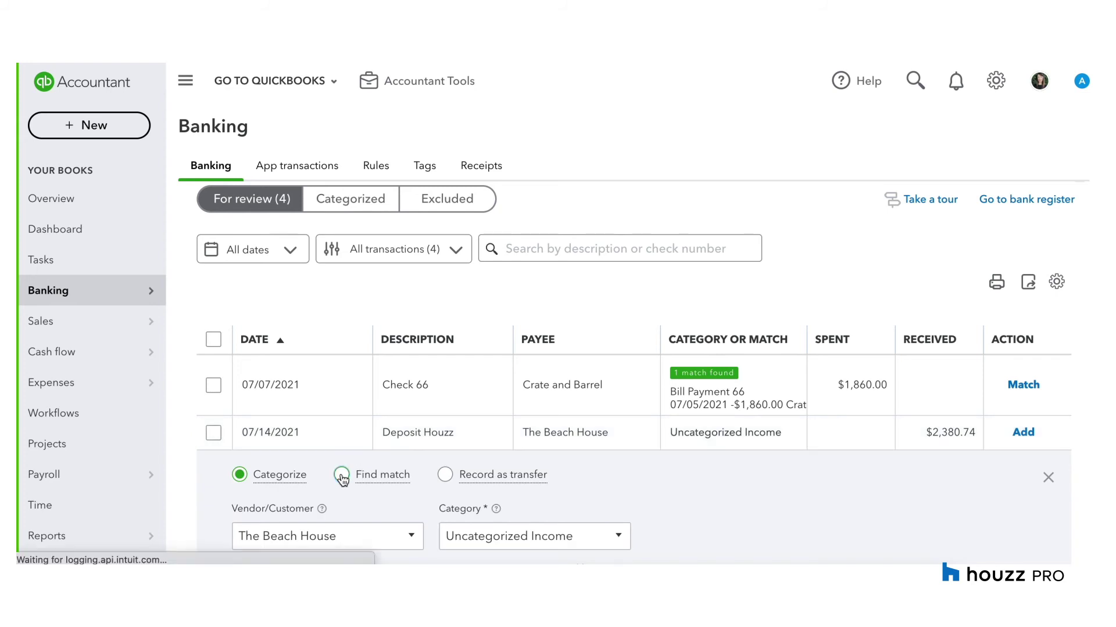
Filter to Receive payments and tick the $353.13 and $2,000.00 Beach House payments
{"action": "left_click", "coordinate": [163, 214]}
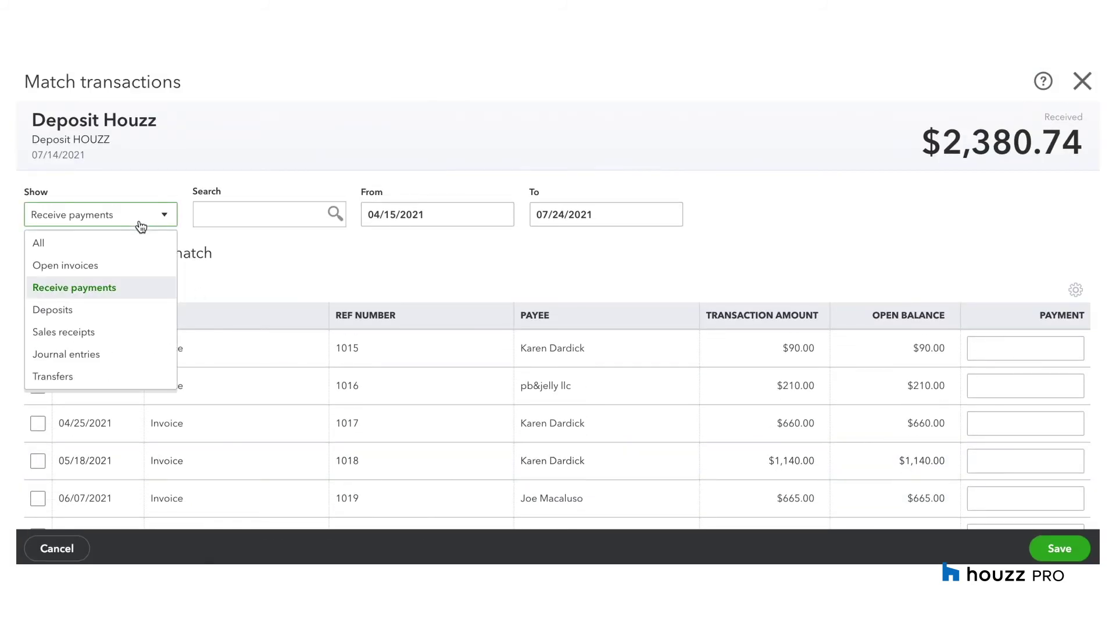
{"action": "left_click", "coordinate": [79, 290]}
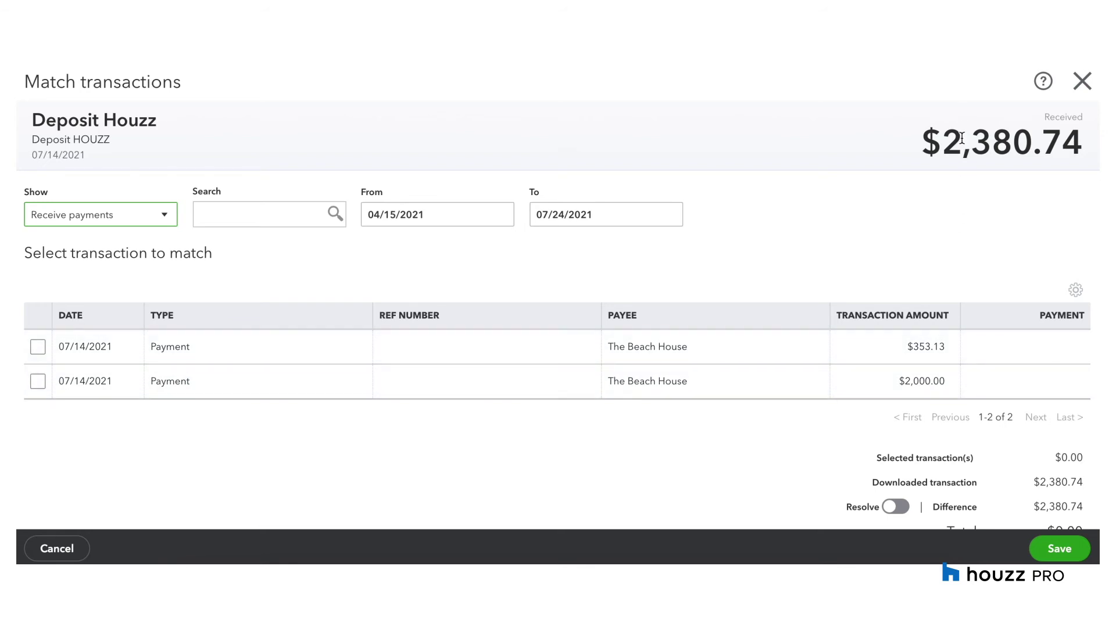
{"action": "left_click_drag", "start_coordinate": [924, 139], "coordinate": [1078, 145]}
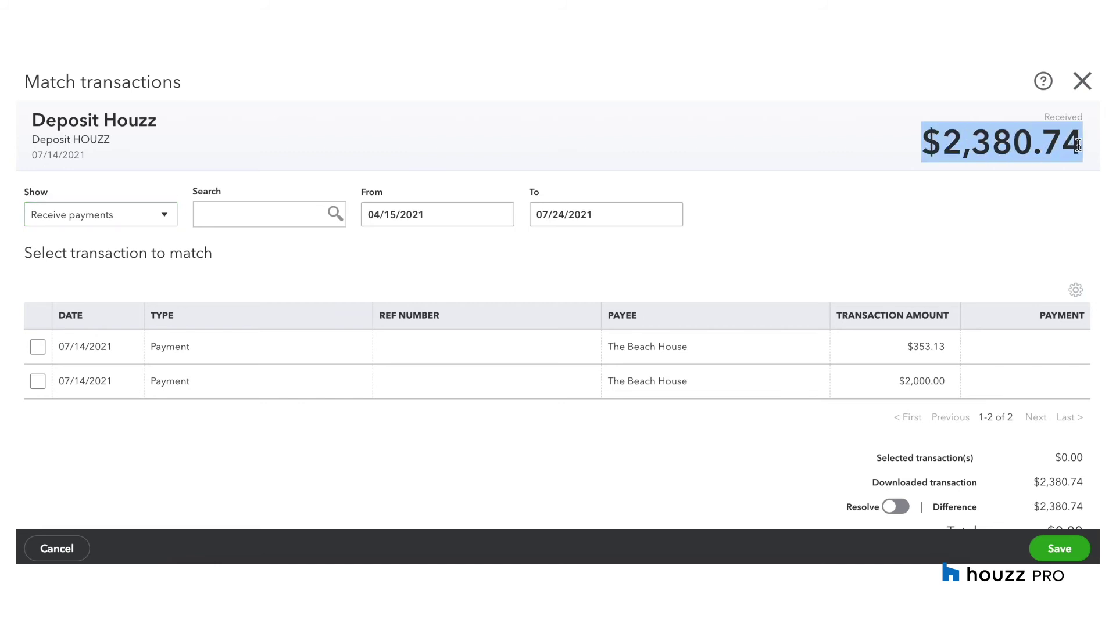
{"action": "left_click", "coordinate": [38, 347]}
{"action": "left_click", "coordinate": [35, 381]}
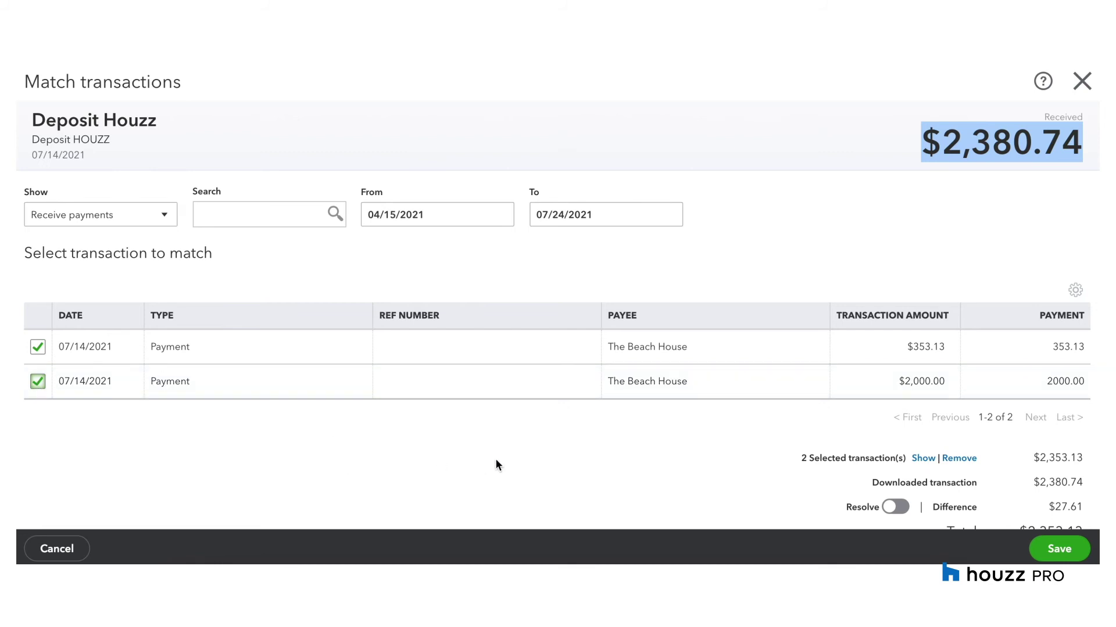
{"action": "scroll", "coordinate": [496, 460], "scroll_direction": "down", "scroll_amount": 1}
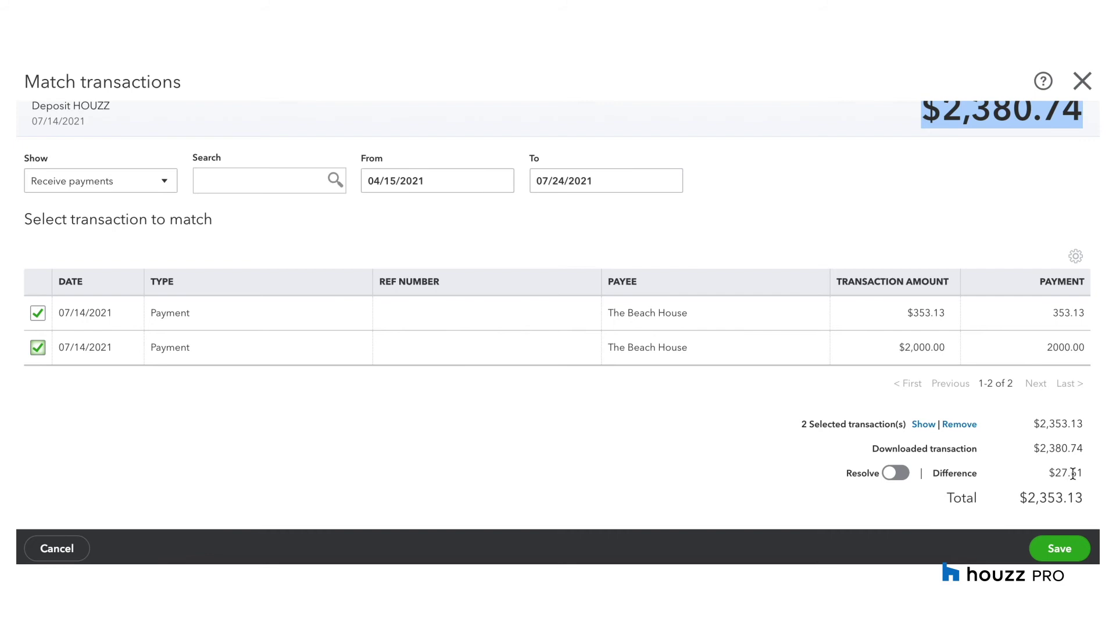
Add a $27.61 Bank Charges & Fees resolving line with payee The Beach House, then save
{"action": "left_click", "coordinate": [892, 474]}
{"action": "scroll", "coordinate": [498, 476], "scroll_direction": "down", "scroll_amount": 3}
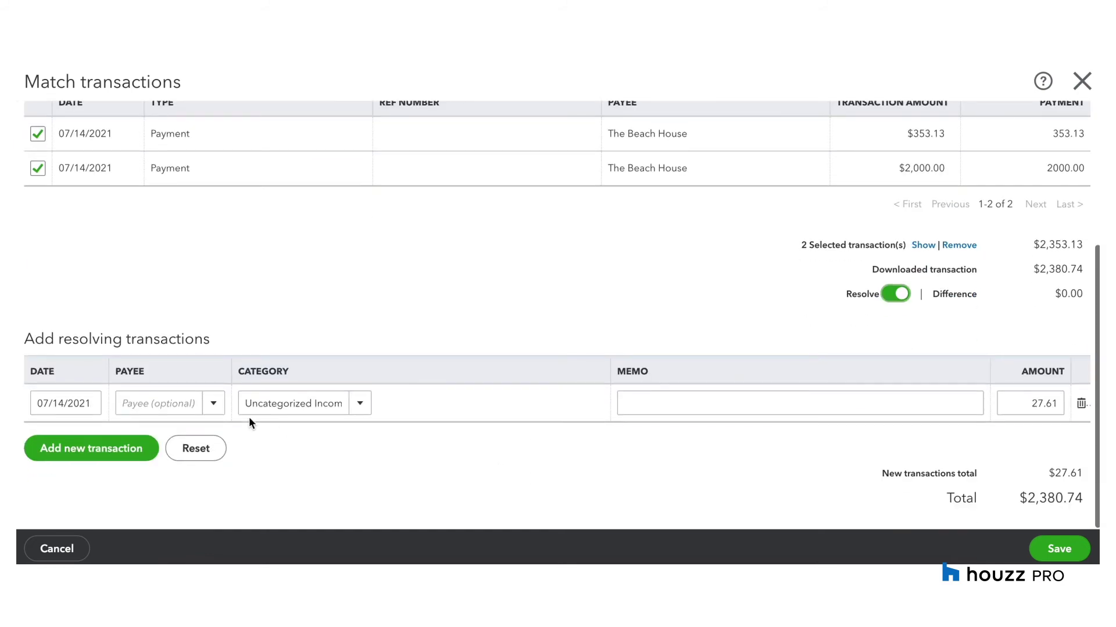
{"action": "left_click", "coordinate": [149, 403]}
{"action": "type", "text": "beach"}
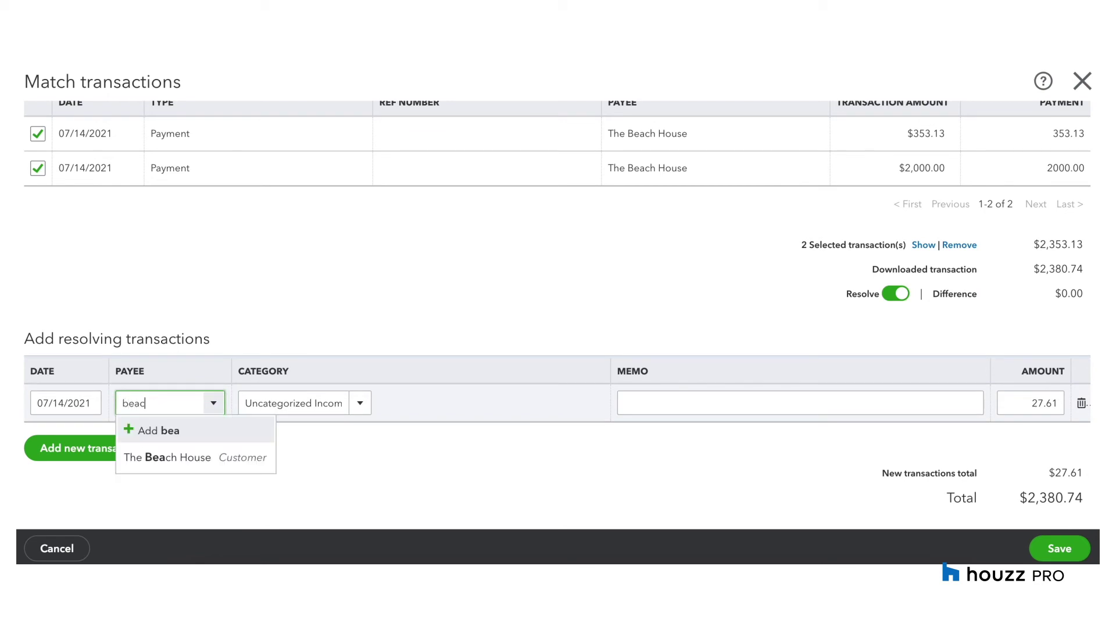
{"action": "left_click", "coordinate": [166, 465]}
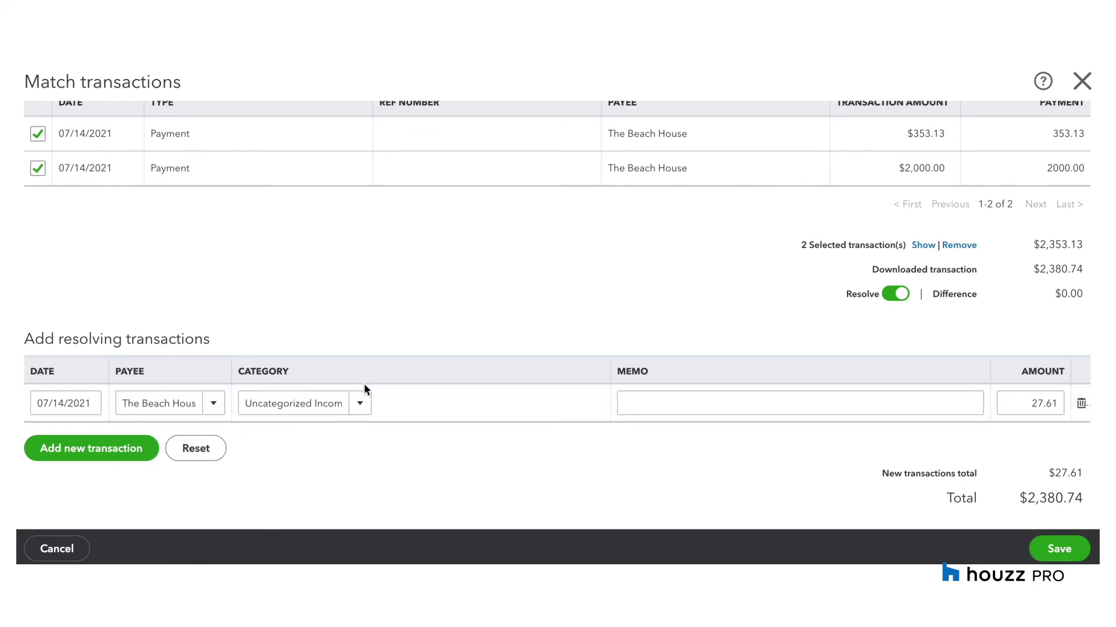
{"action": "left_click", "coordinate": [308, 403]}
{"action": "type", "text": "bank"}
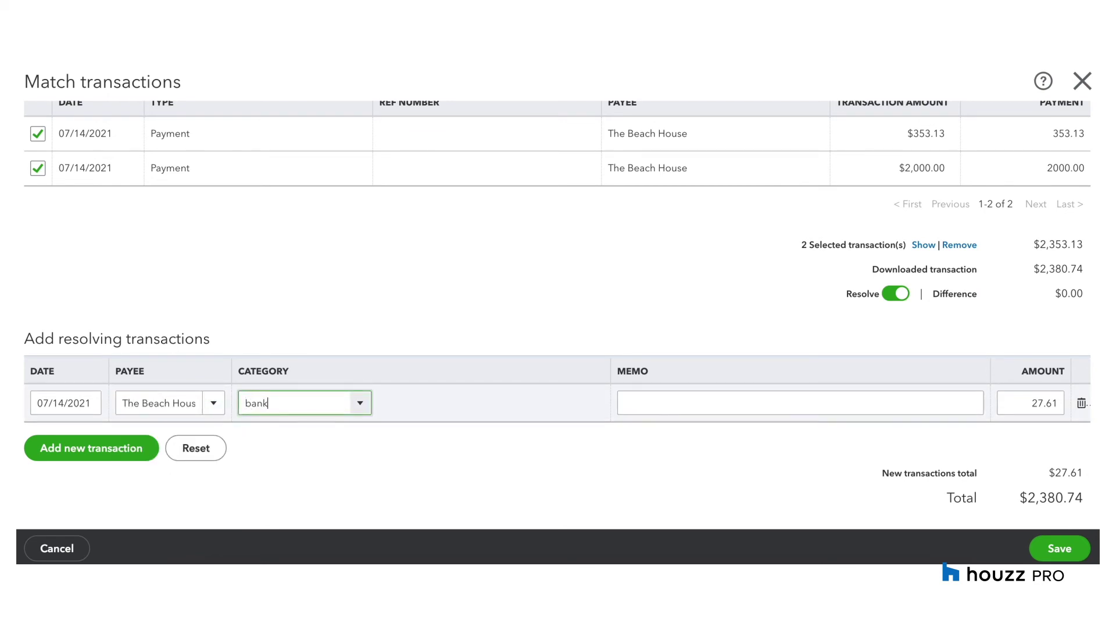
{"action": "left_click", "coordinate": [314, 459]}
{"action": "left_click", "coordinate": [314, 464]}
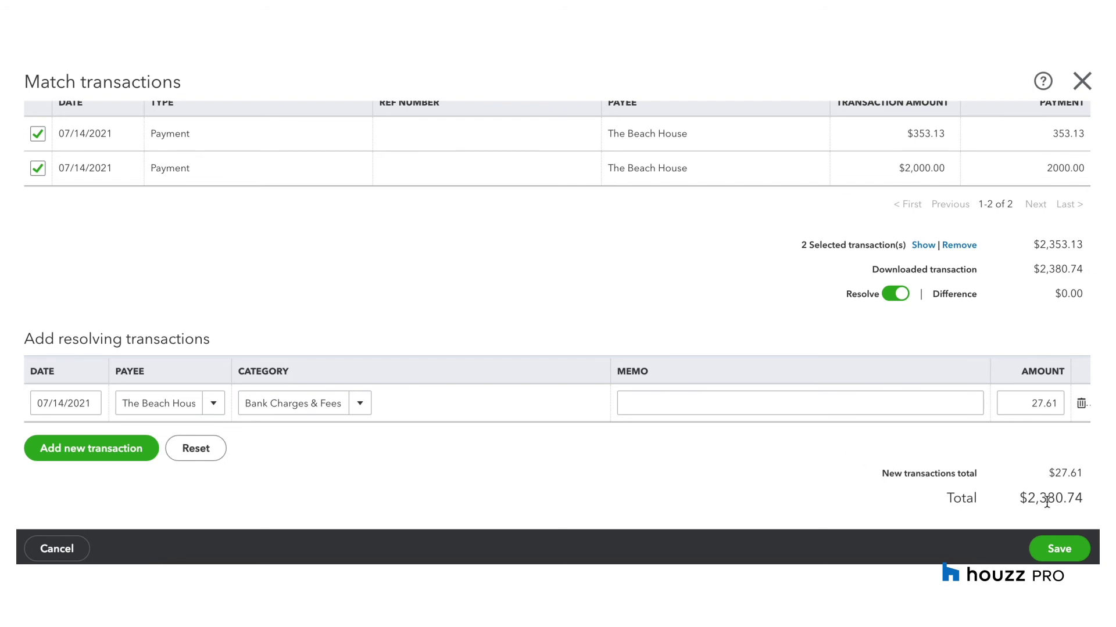
{"action": "left_click", "coordinate": [1057, 550]}
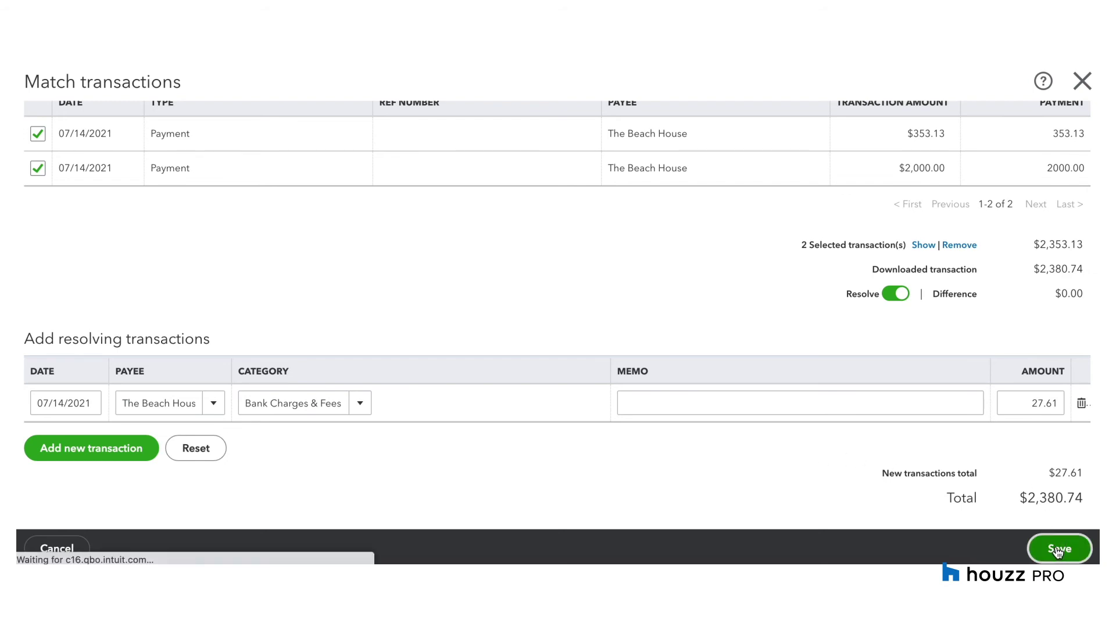
{"action": "scroll", "coordinate": [758, 350], "scroll_direction": "down", "scroll_amount": 3}
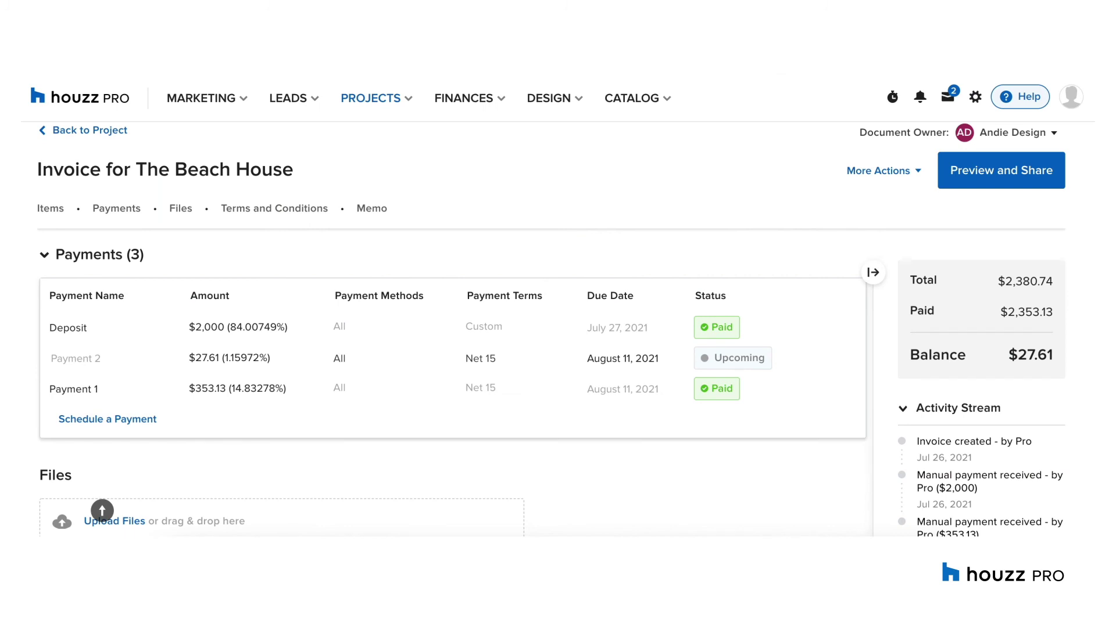
From All Projects, open Crate and Barrel purchase order PO-10383, 'Purchase Order for invoice'
{"action": "left_click", "coordinate": [409, 103]}
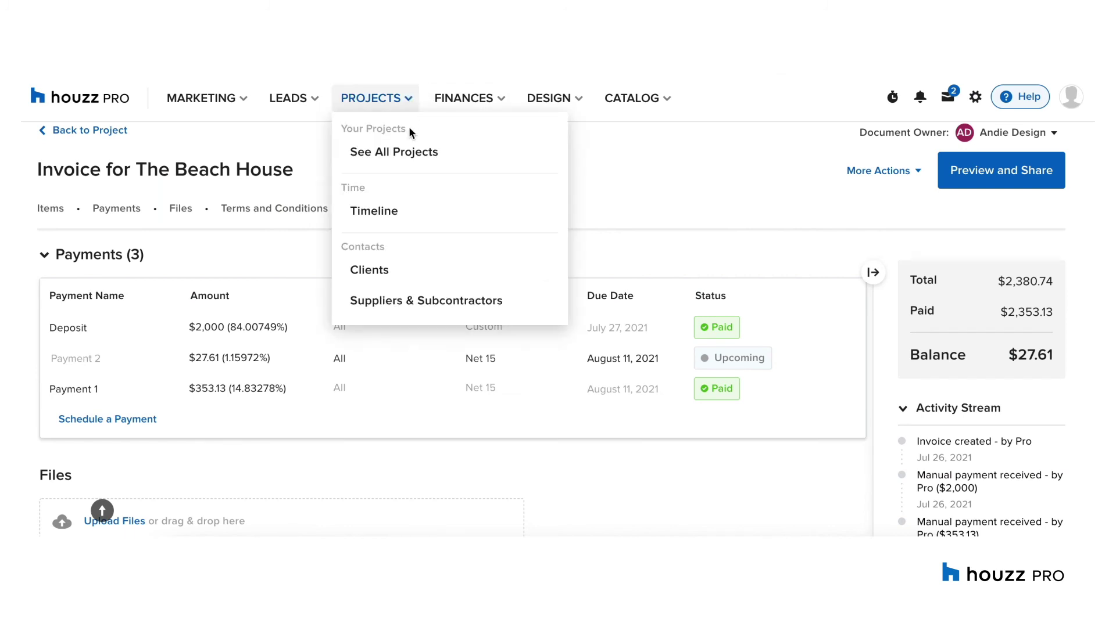
{"action": "left_click", "coordinate": [407, 151]}
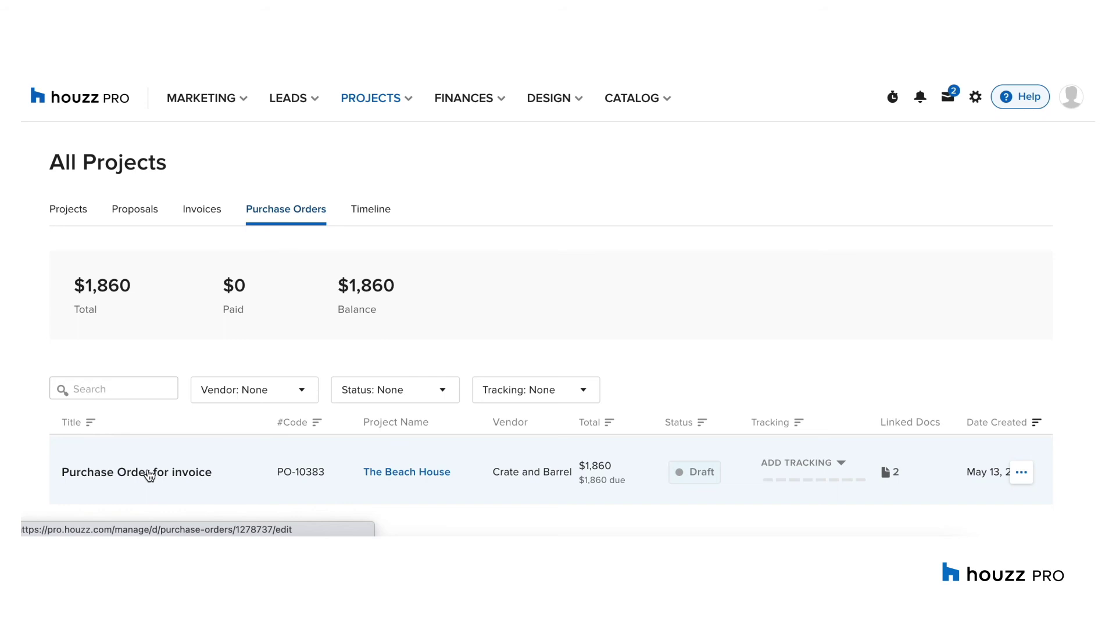
{"action": "left_click", "coordinate": [148, 474]}
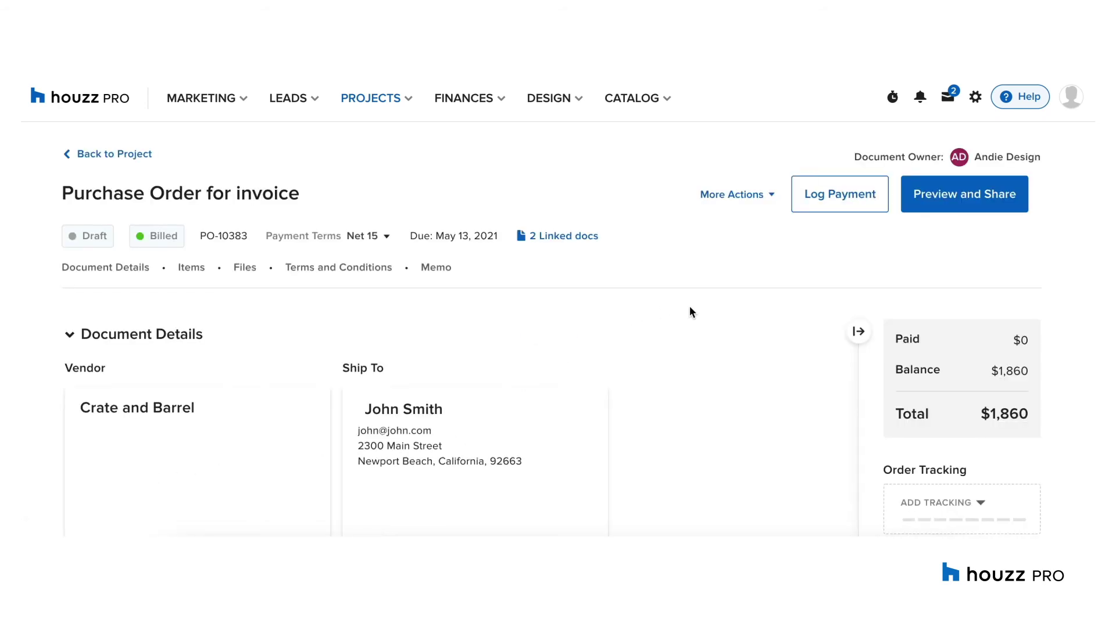
Log a $1,860 Check payment on the purchase order with reference 66, dated July 5, 2021
{"action": "left_click", "coordinate": [818, 196]}
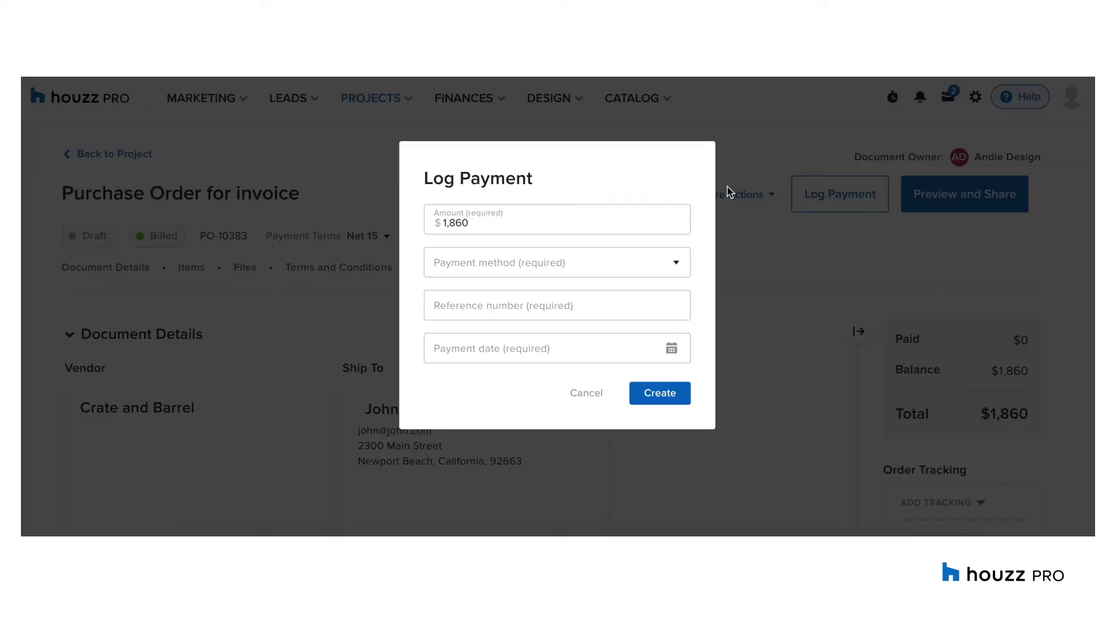
{"action": "left_click", "coordinate": [505, 264]}
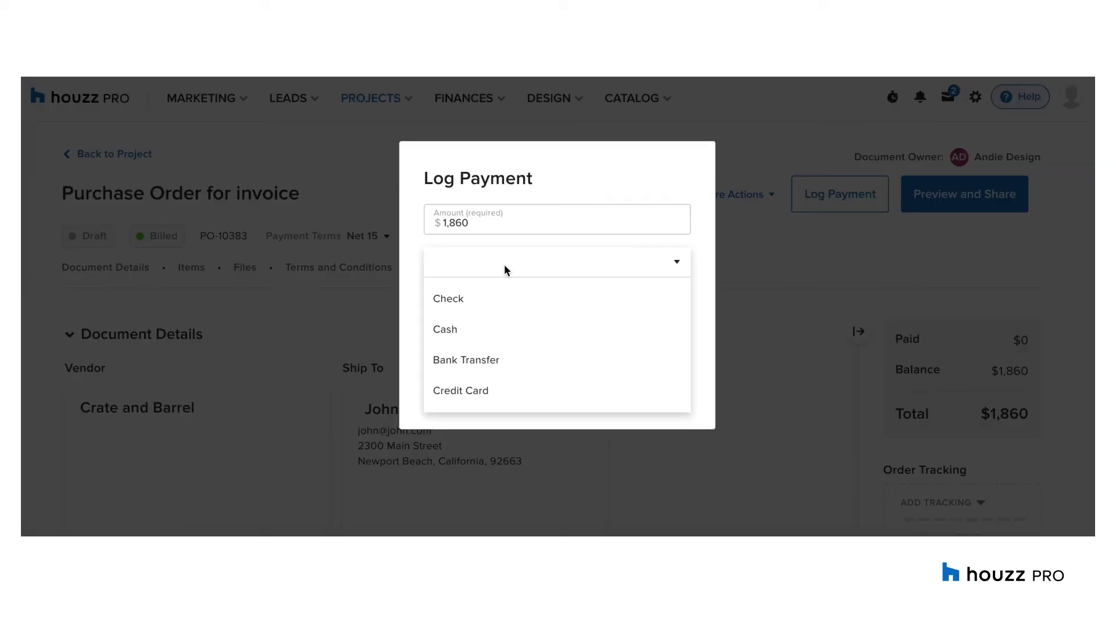
{"action": "left_click", "coordinate": [472, 303]}
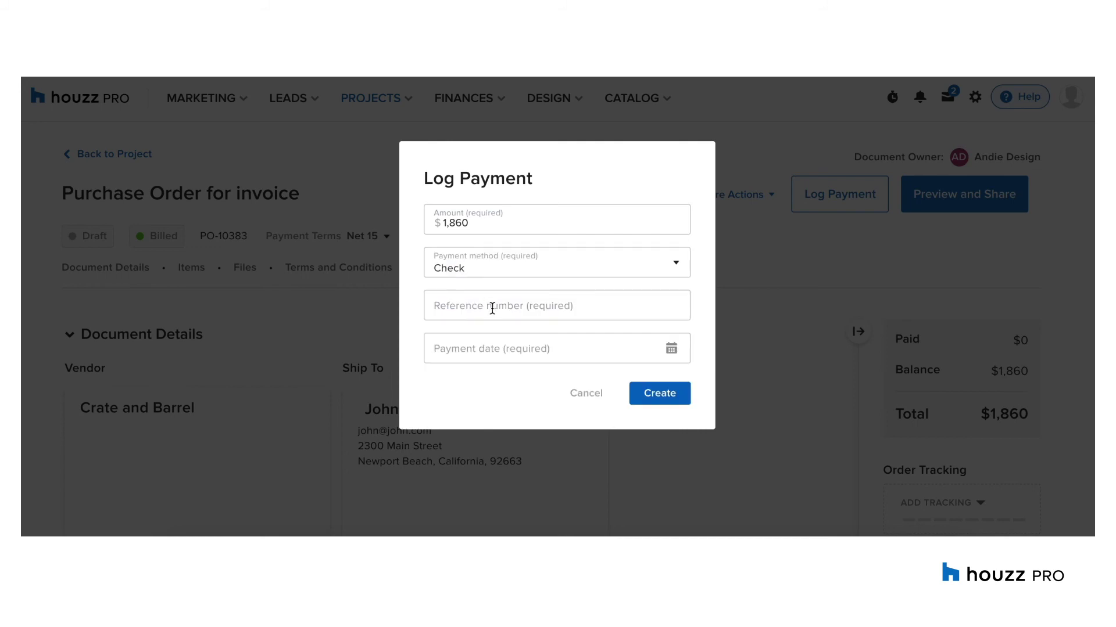
{"action": "left_click", "coordinate": [492, 309]}
{"action": "type", "text": "66"}
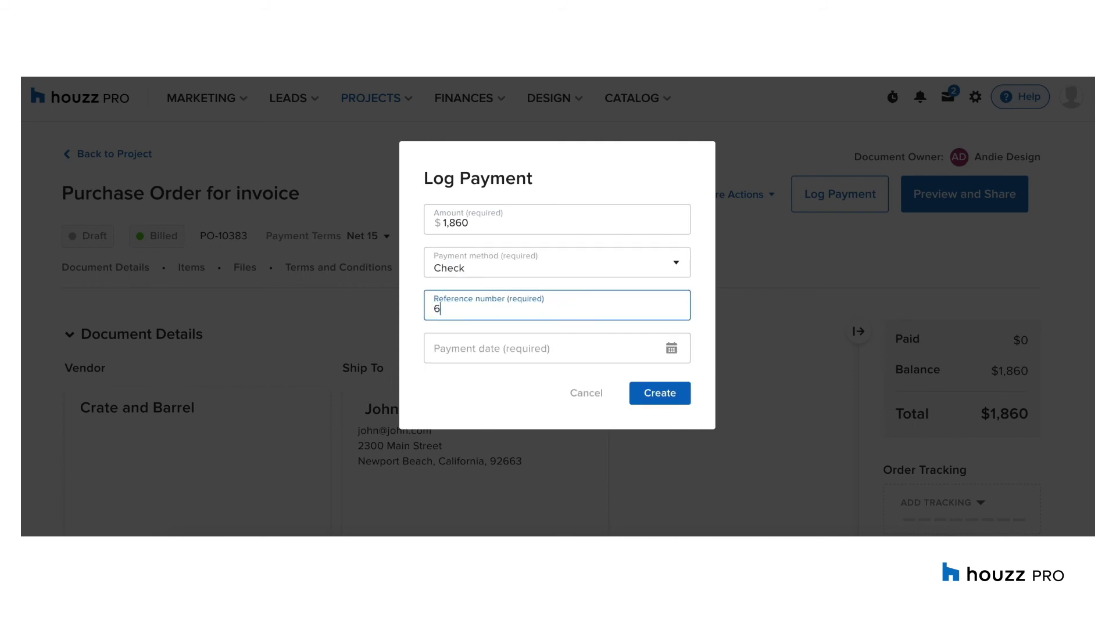
{"action": "left_click", "coordinate": [522, 349]}
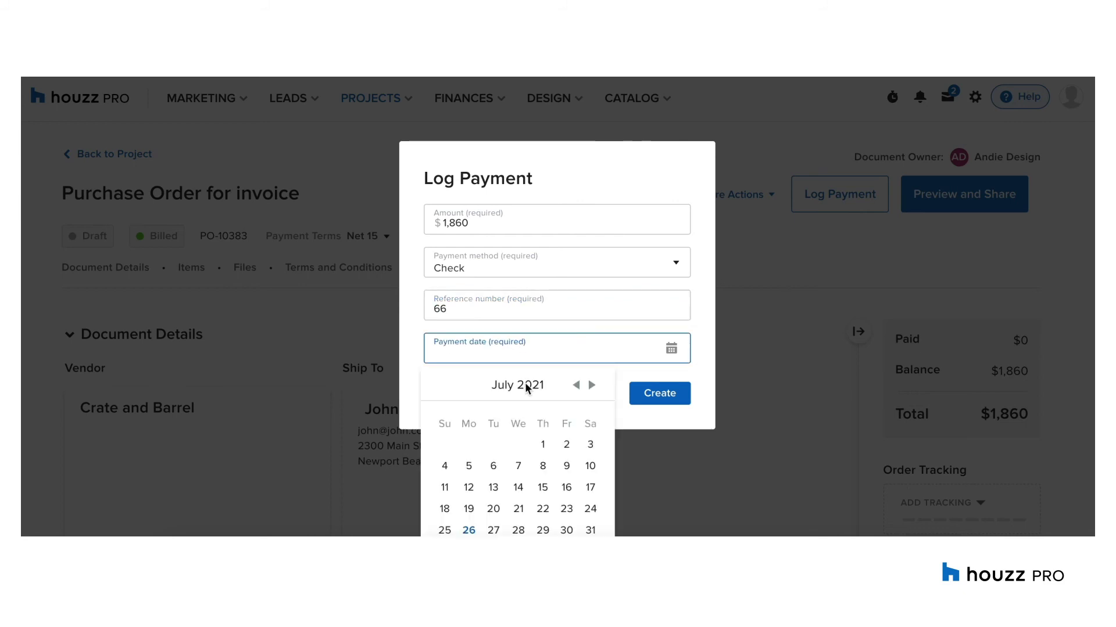
{"action": "left_click", "coordinate": [469, 466]}
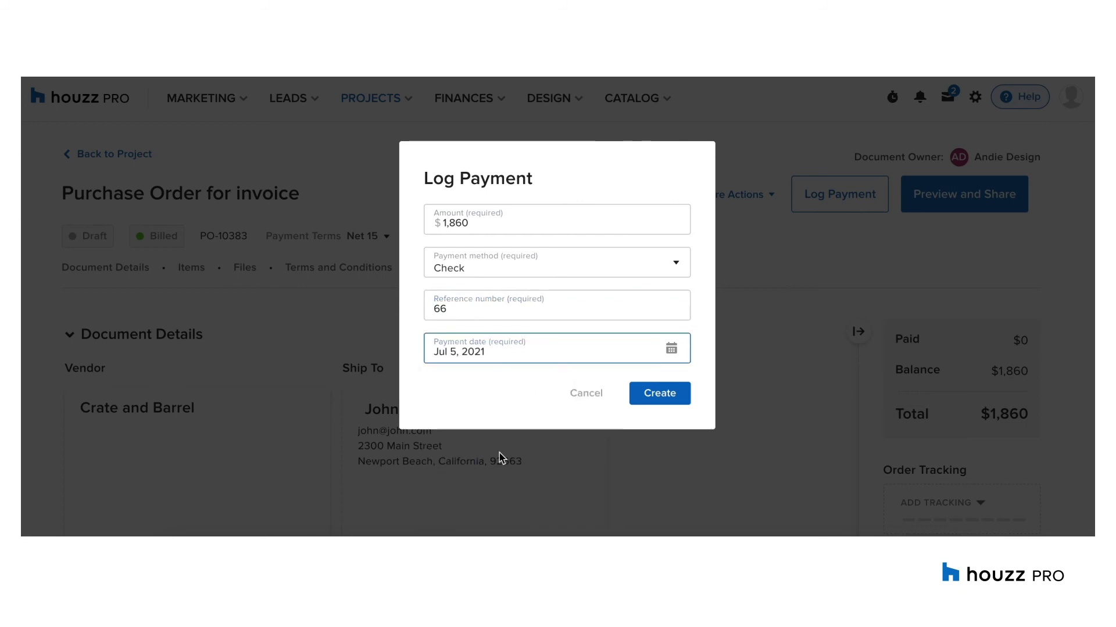
{"action": "left_click", "coordinate": [660, 395]}
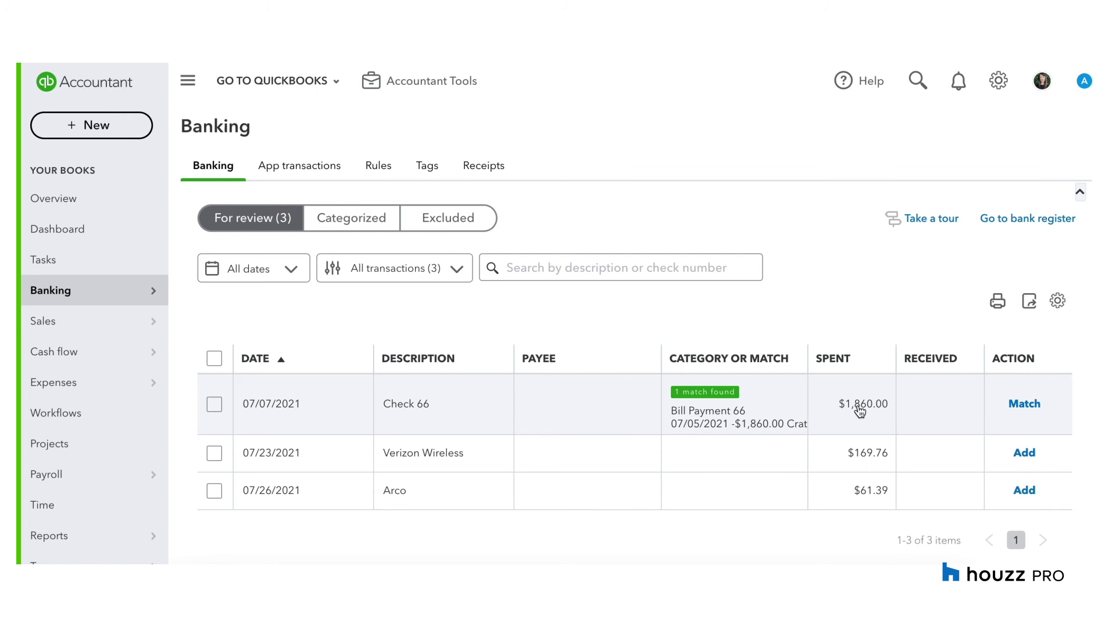
Match the $1,860 Check 66 bank entry to Bill Payment 66 in the For review list
{"action": "left_click", "coordinate": [1022, 404]}
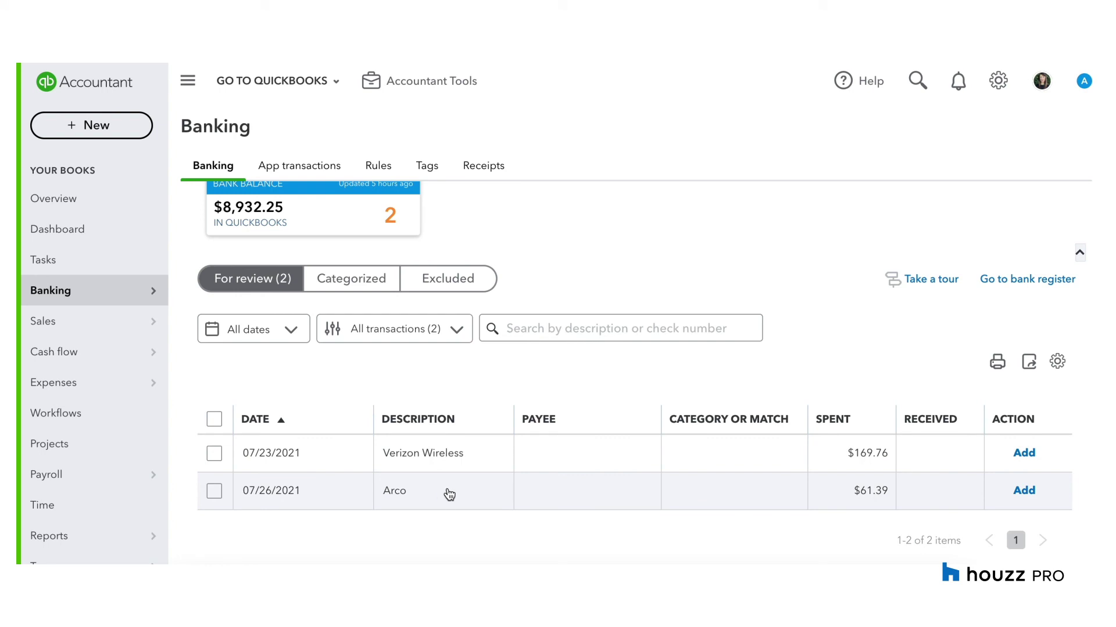
Categorize the Verizon Wireless charge as Utilities and add it
{"action": "left_click", "coordinate": [443, 464]}
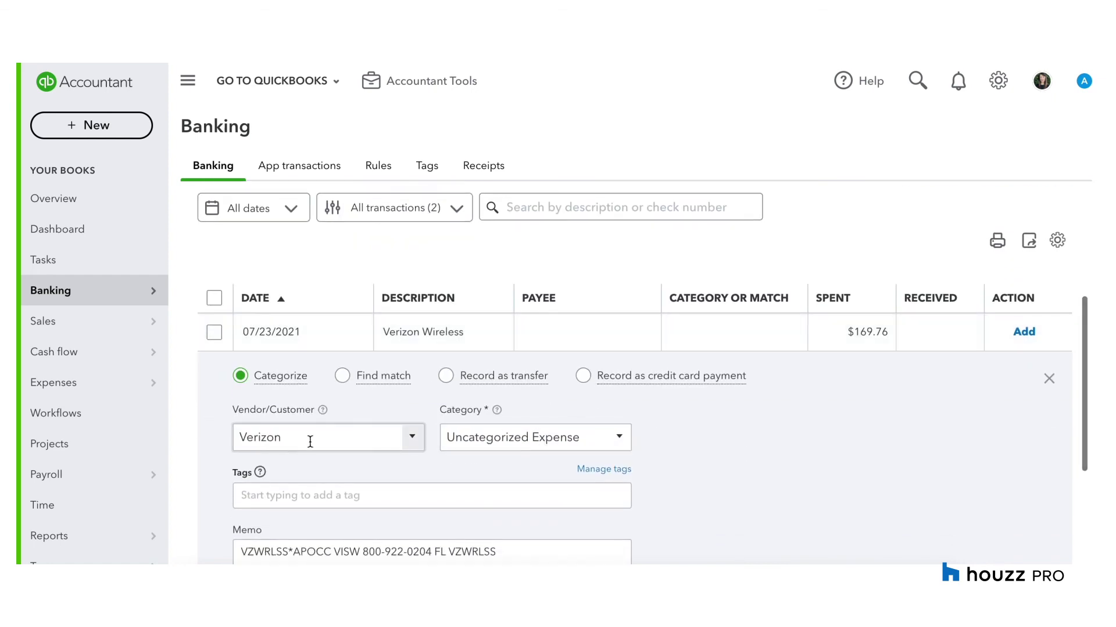
{"action": "left_click", "coordinate": [495, 437]}
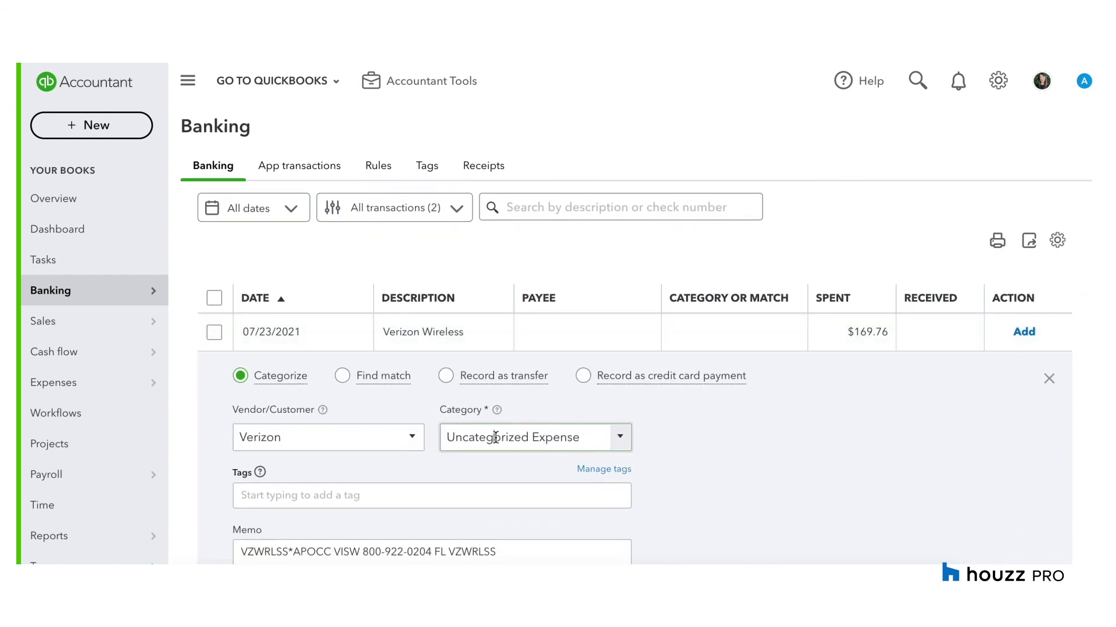
{"action": "left_click", "coordinate": [495, 437]}
{"action": "type", "text": "ut"}
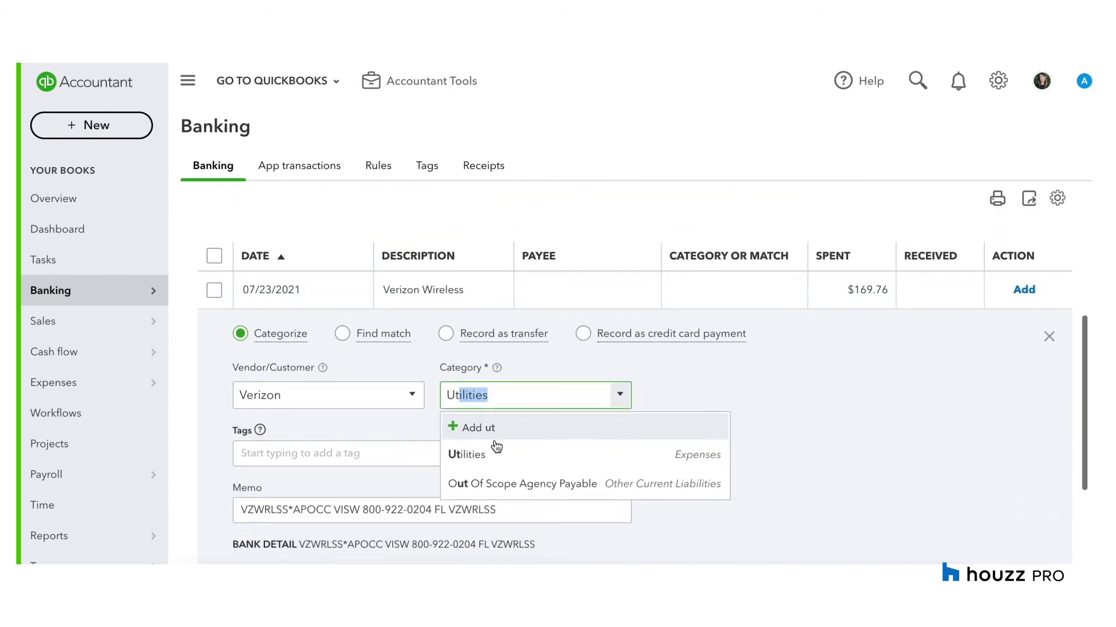
{"action": "left_click", "coordinate": [496, 454]}
{"action": "scroll", "coordinate": [814, 434], "scroll_direction": "down", "scroll_amount": 2}
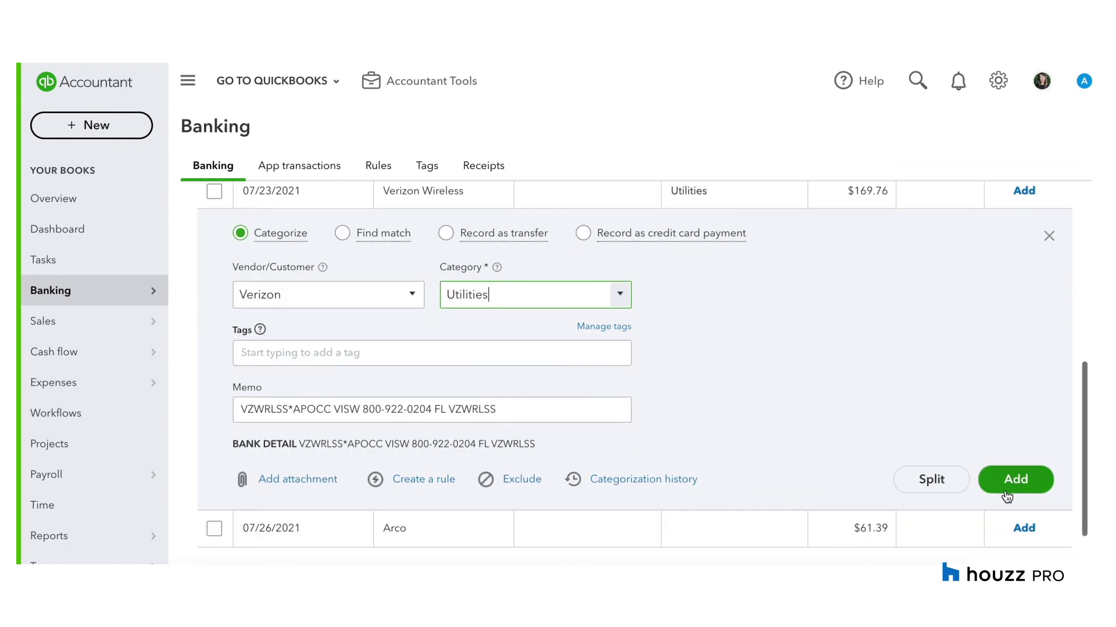
{"action": "left_click", "coordinate": [1007, 493]}
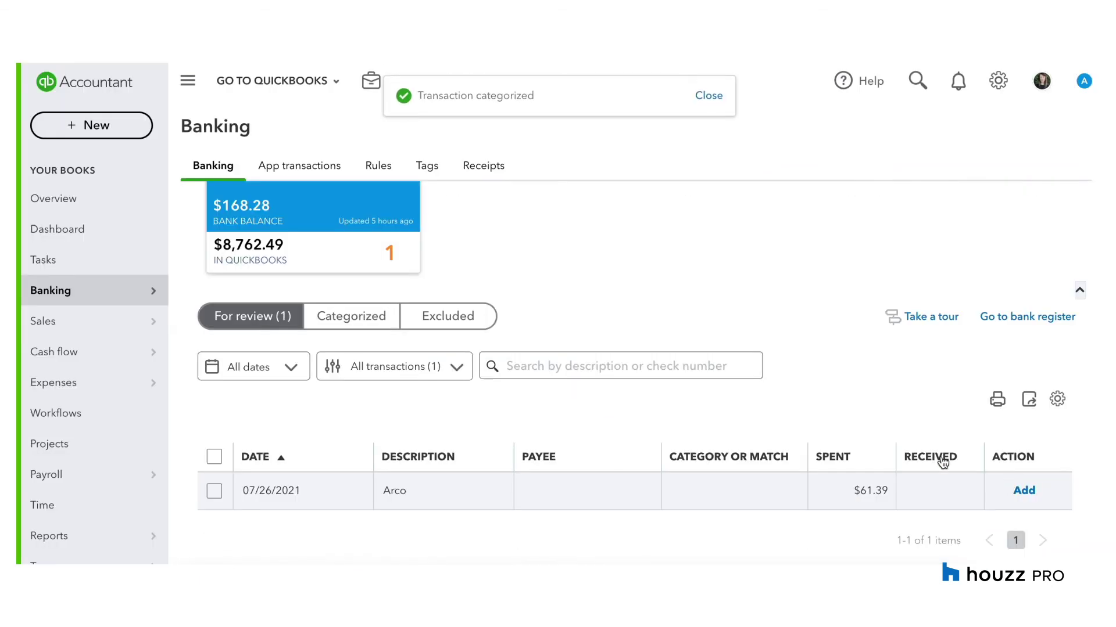
Categorize the Arco charge as Car & Truck and add it, emptying the review queue
{"action": "left_click", "coordinate": [525, 492]}
{"action": "scroll", "coordinate": [417, 517], "scroll_direction": "down", "scroll_amount": 1}
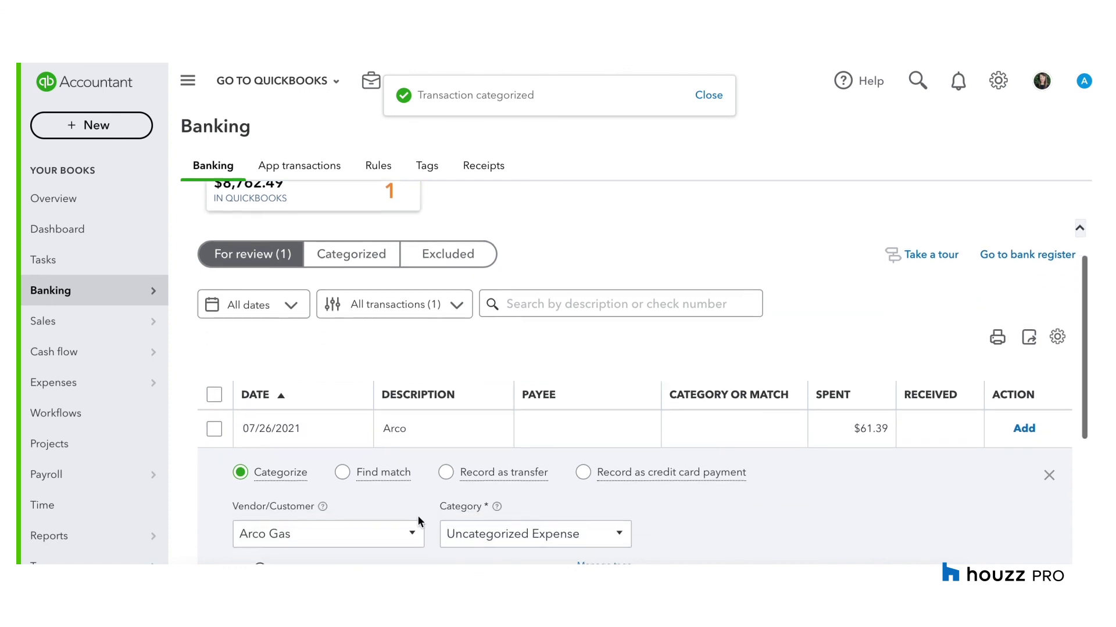
{"action": "scroll", "coordinate": [629, 492], "scroll_direction": "down", "scroll_amount": 2}
{"action": "left_click", "coordinate": [570, 430]}
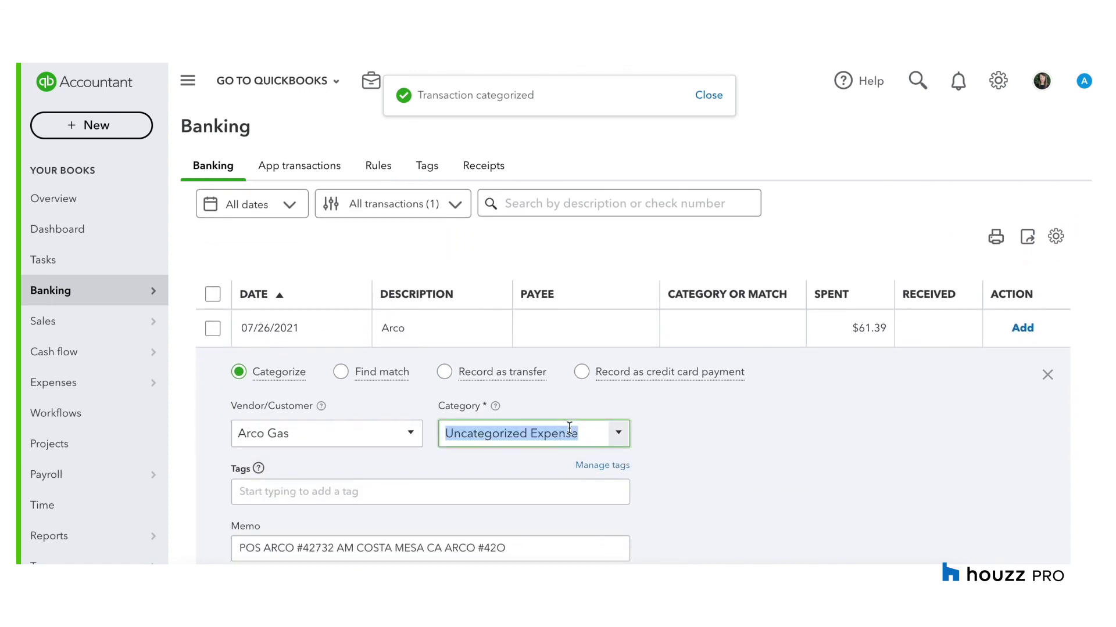
{"action": "type", "text": "car"}
{"action": "left_click", "coordinate": [506, 490]}
{"action": "scroll", "coordinate": [820, 483], "scroll_direction": "down", "scroll_amount": 2}
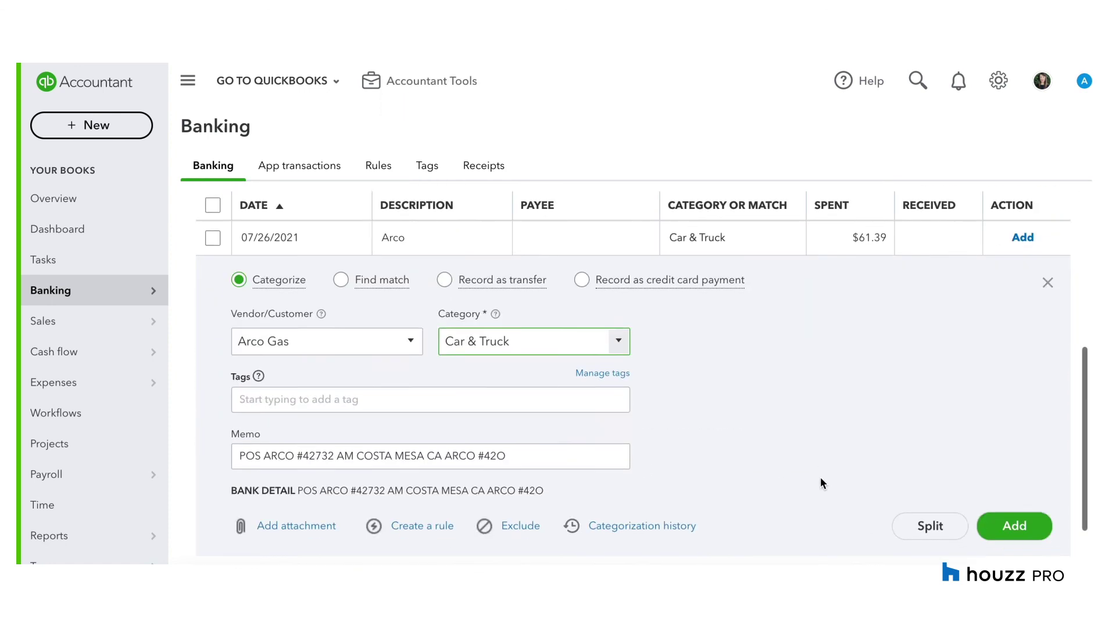
{"action": "scroll", "coordinate": [820, 484], "scroll_direction": "down", "scroll_amount": 1}
{"action": "left_click", "coordinate": [1011, 482]}
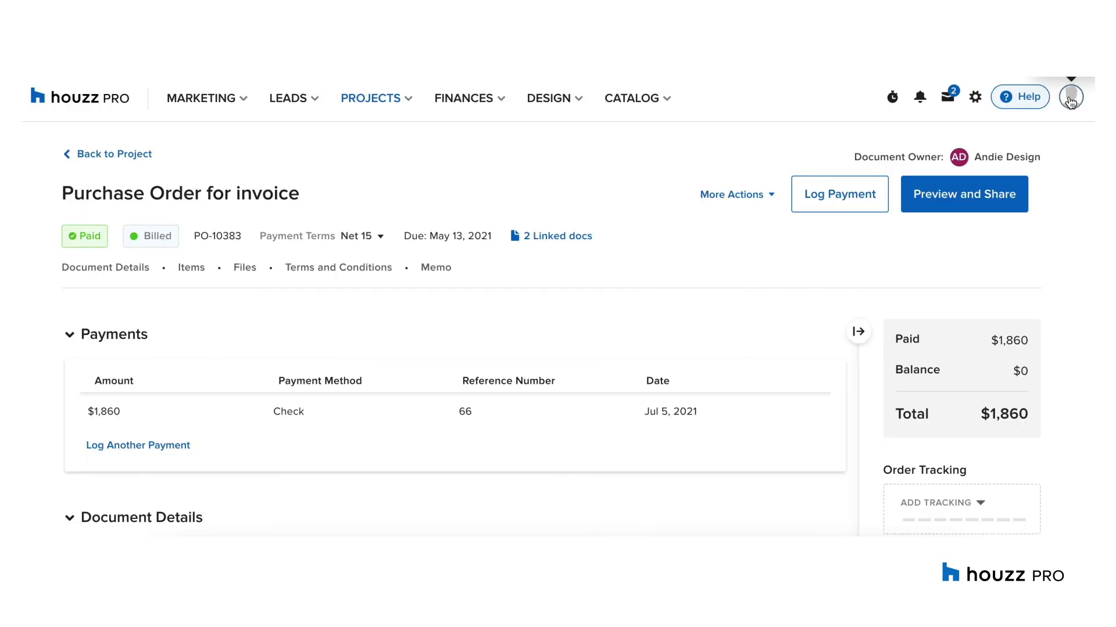
{"action": "left_click", "coordinate": [1070, 98]}
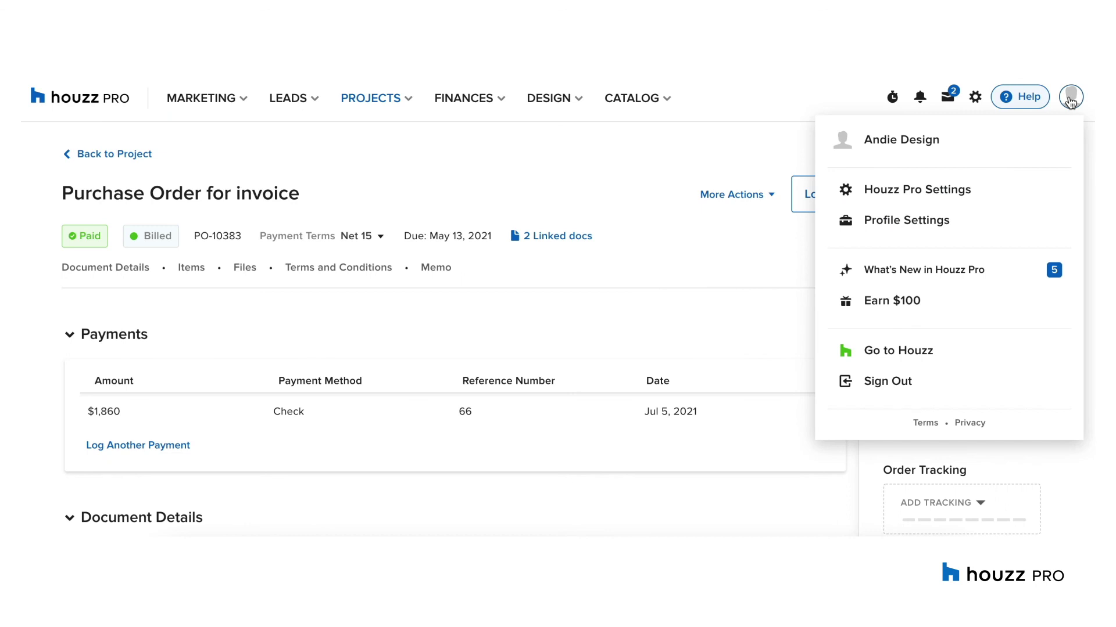
{"action": "left_click", "coordinate": [705, 137]}
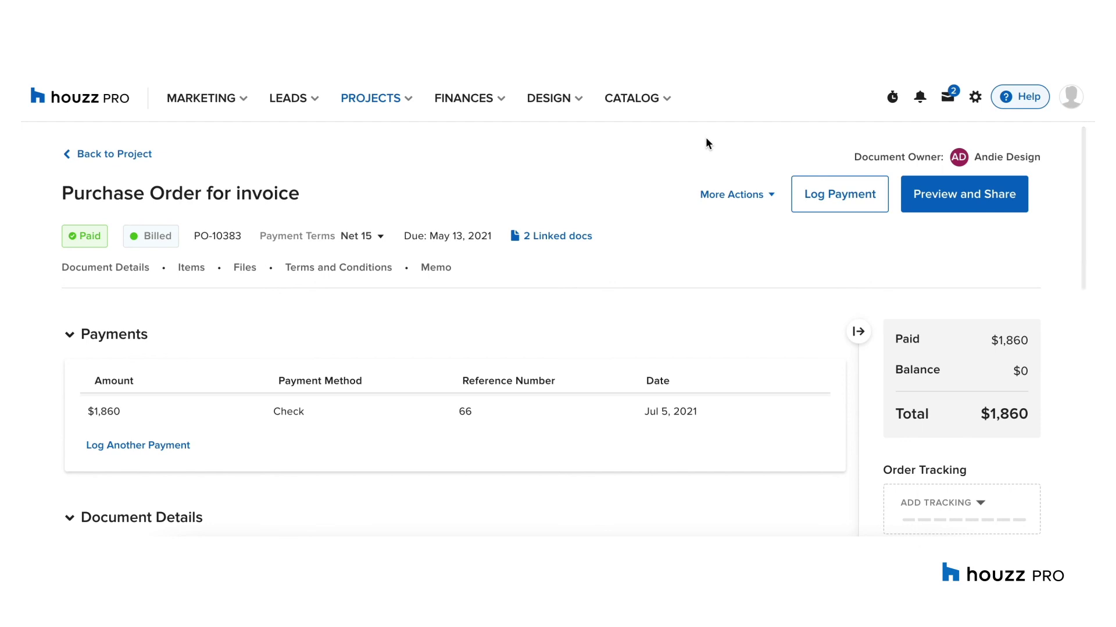